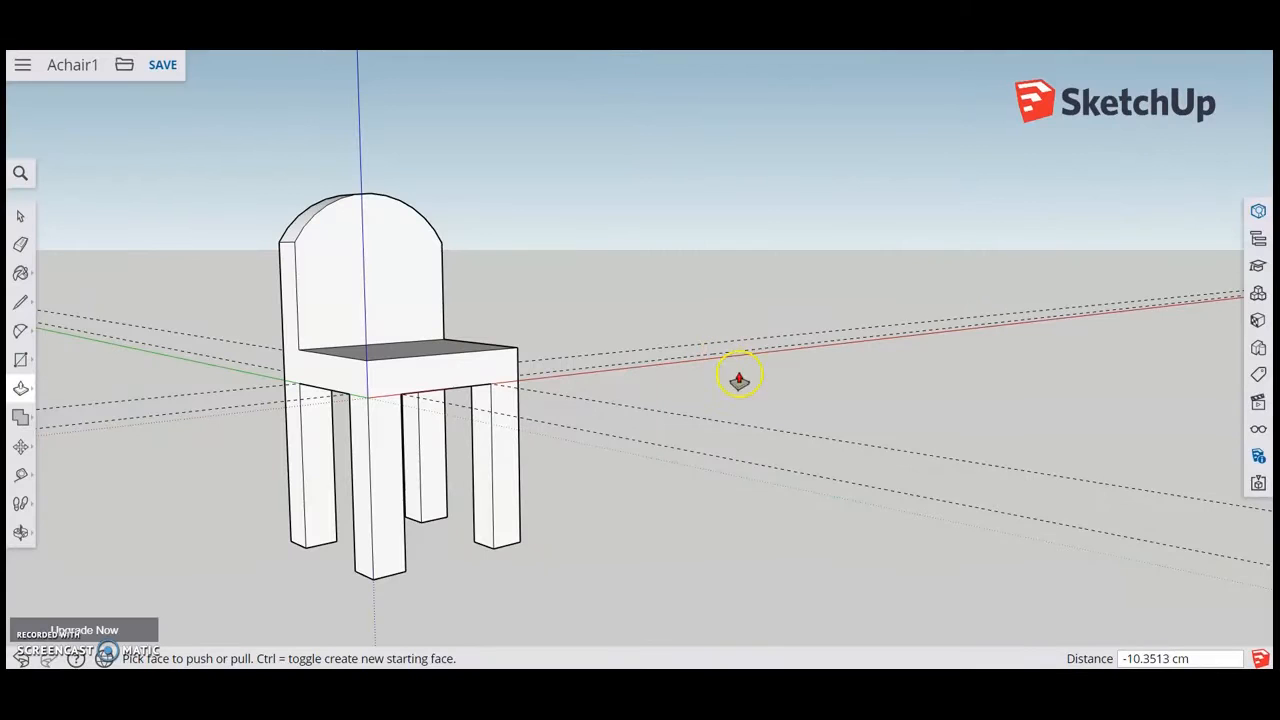
Draw a 50 by 50 cm square on the ground beside the existing chair, starting on the red axis
{"action": "middle_click_drag", "start_coordinate": [766, 431], "coordinate": [409, 467]}
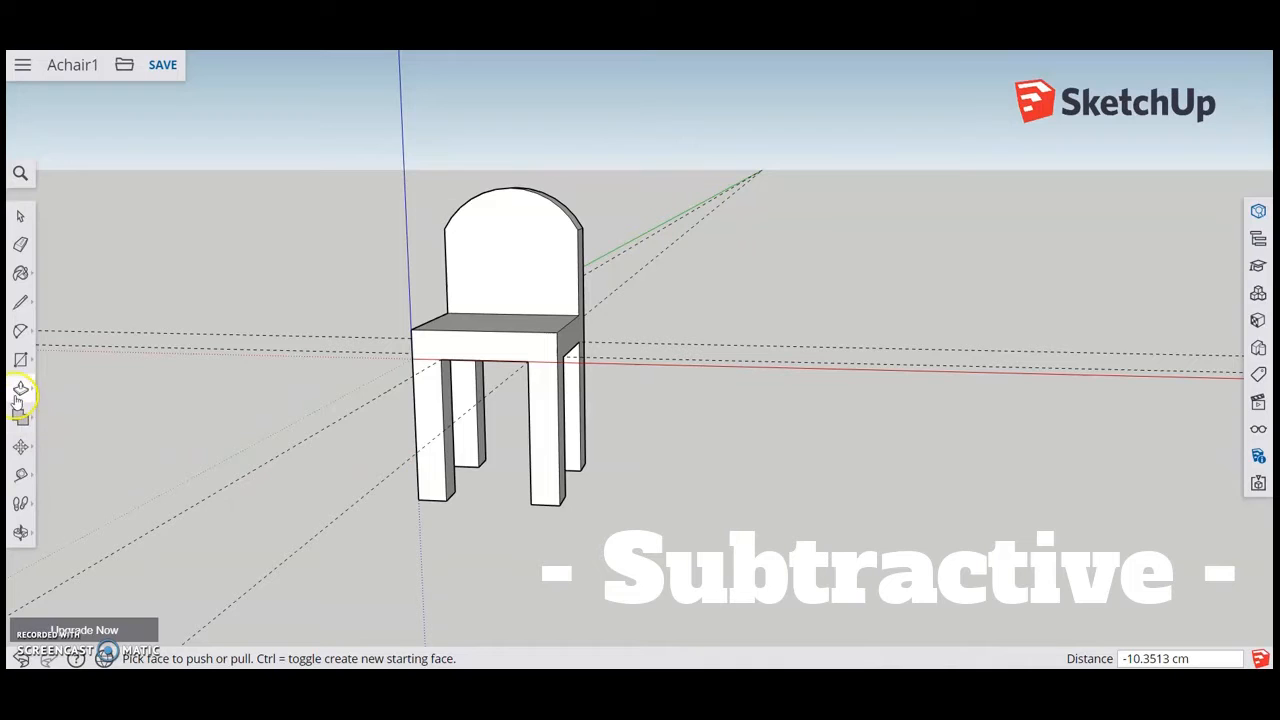
{"action": "left_click", "coordinate": [21, 358]}
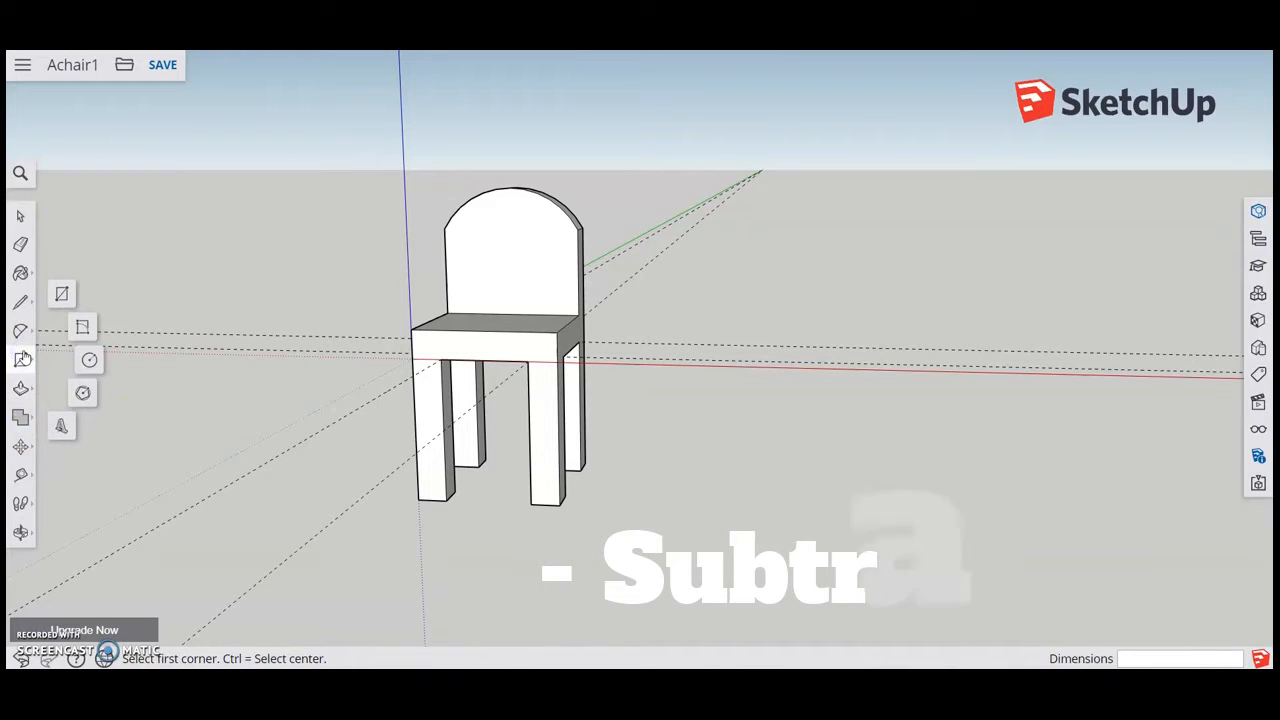
{"action": "middle_click_drag", "start_coordinate": [809, 423], "coordinate": [569, 549]}
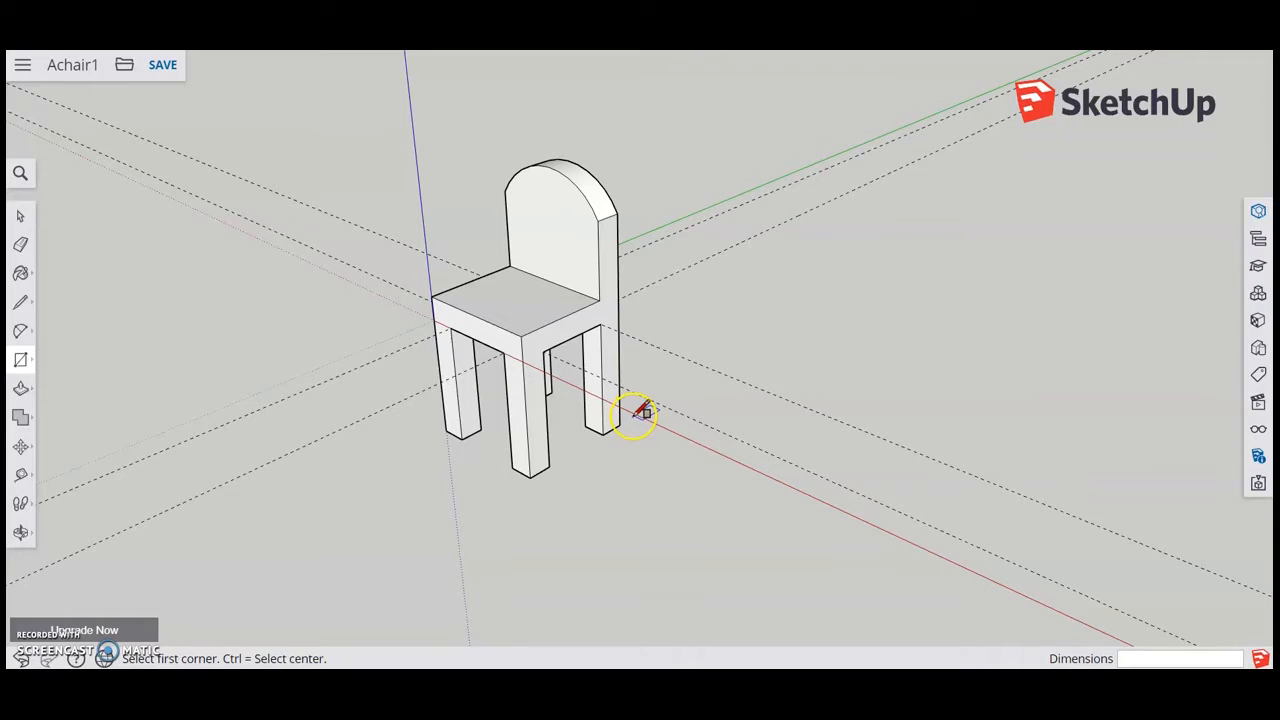
{"action": "left_click", "coordinate": [634, 414]}
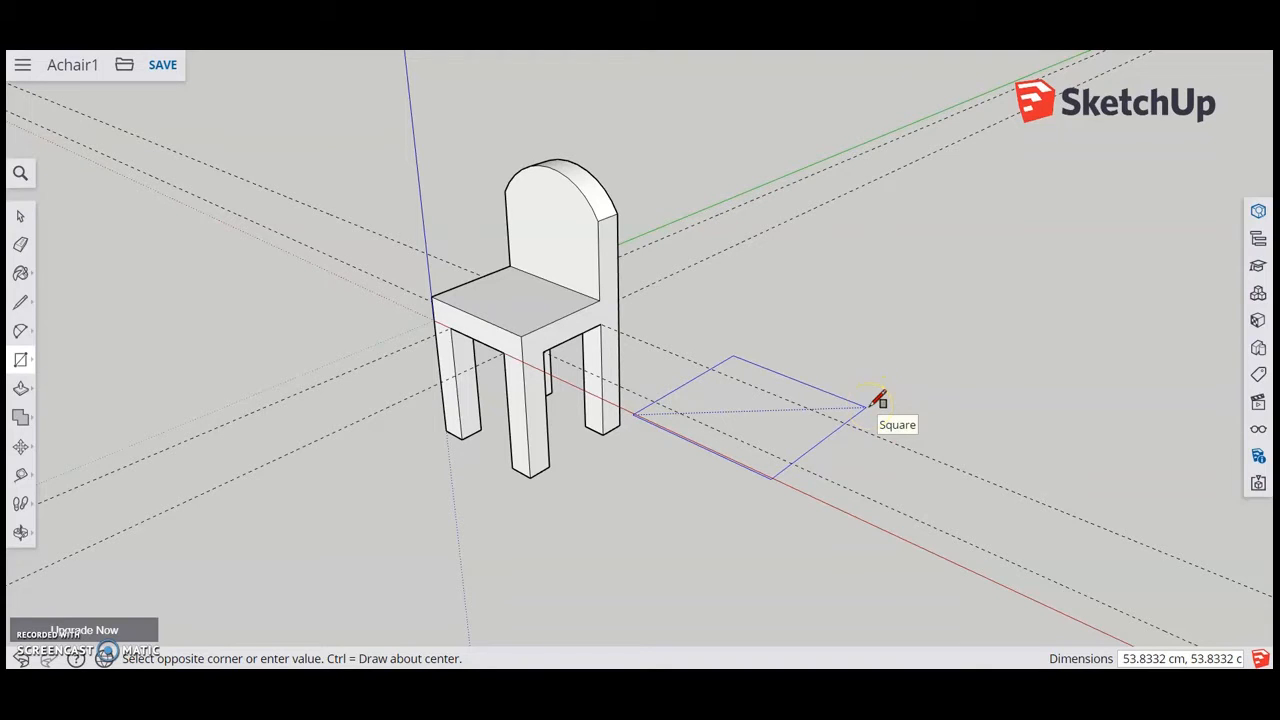
{"action": "left_click", "coordinate": [866, 406]}
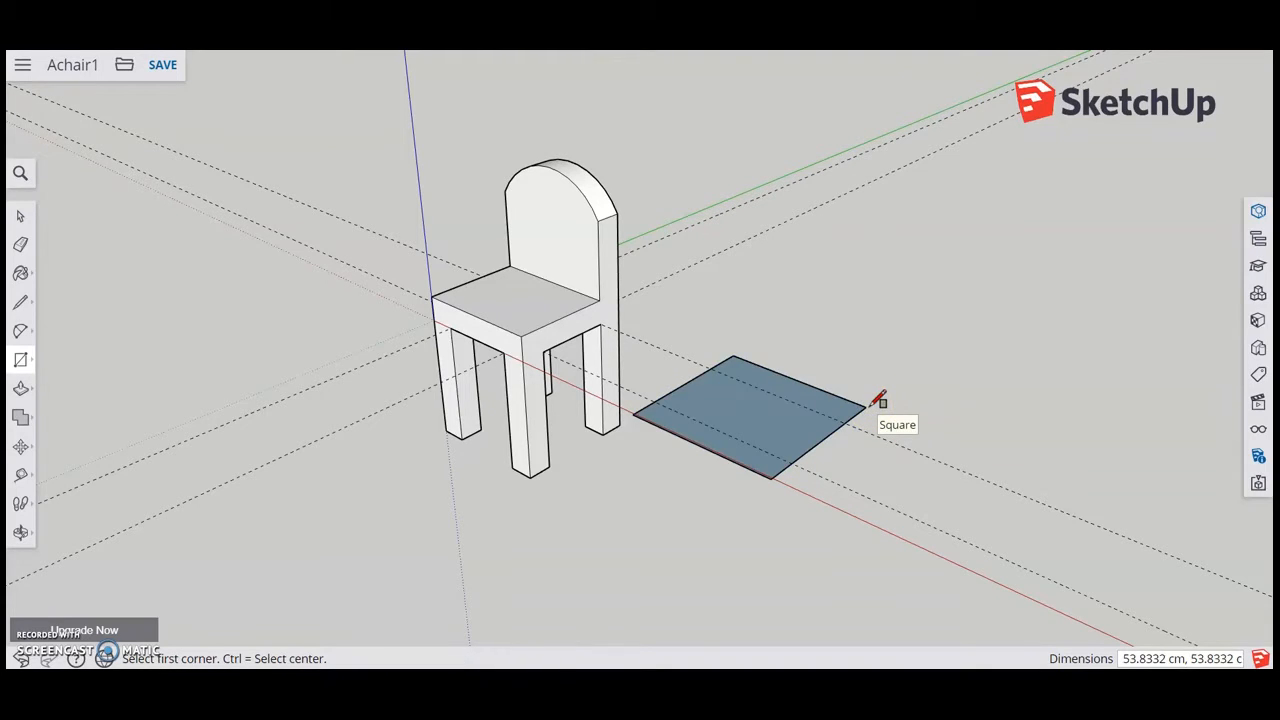
{"action": "type", "text": "50,50"}
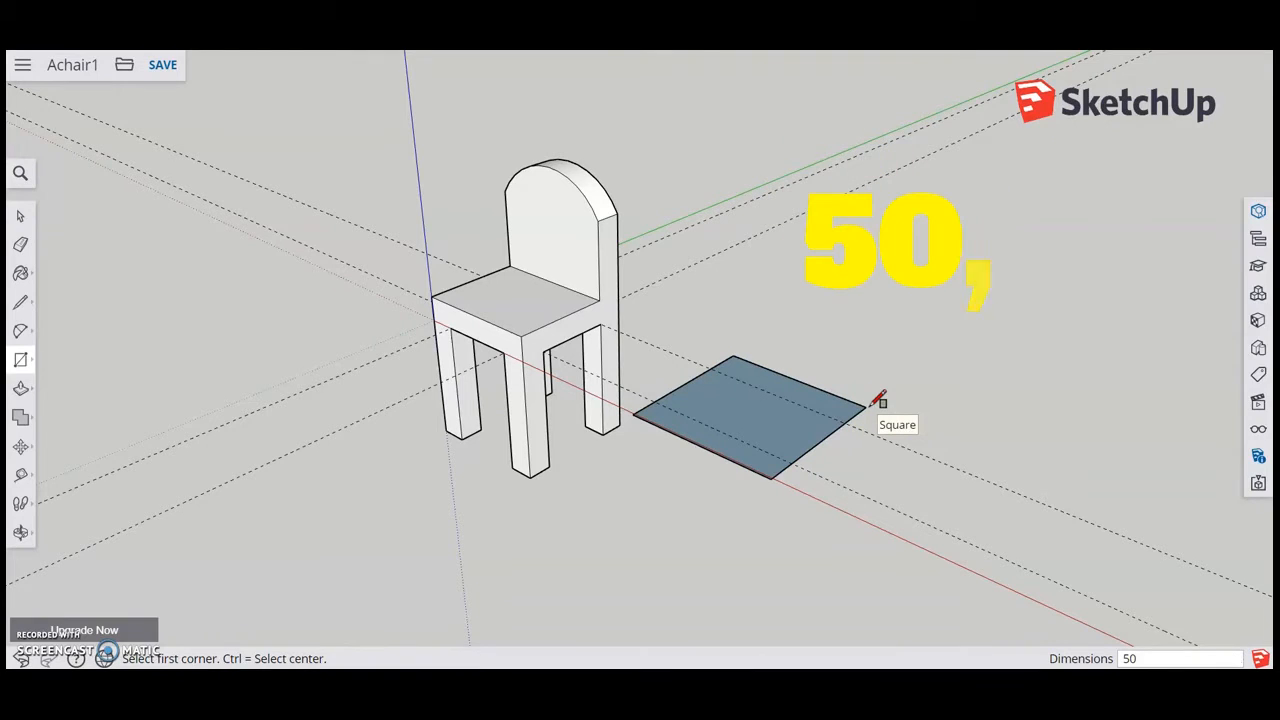
{"action": "key", "text": "Return"}
Push/Pull the square upward 100 cm to form a solid block
{"action": "key", "text": "o"}
{"action": "left_click_drag", "start_coordinate": [1000, 520], "coordinate": [1008, 563]}
{"action": "key", "text": "r"}
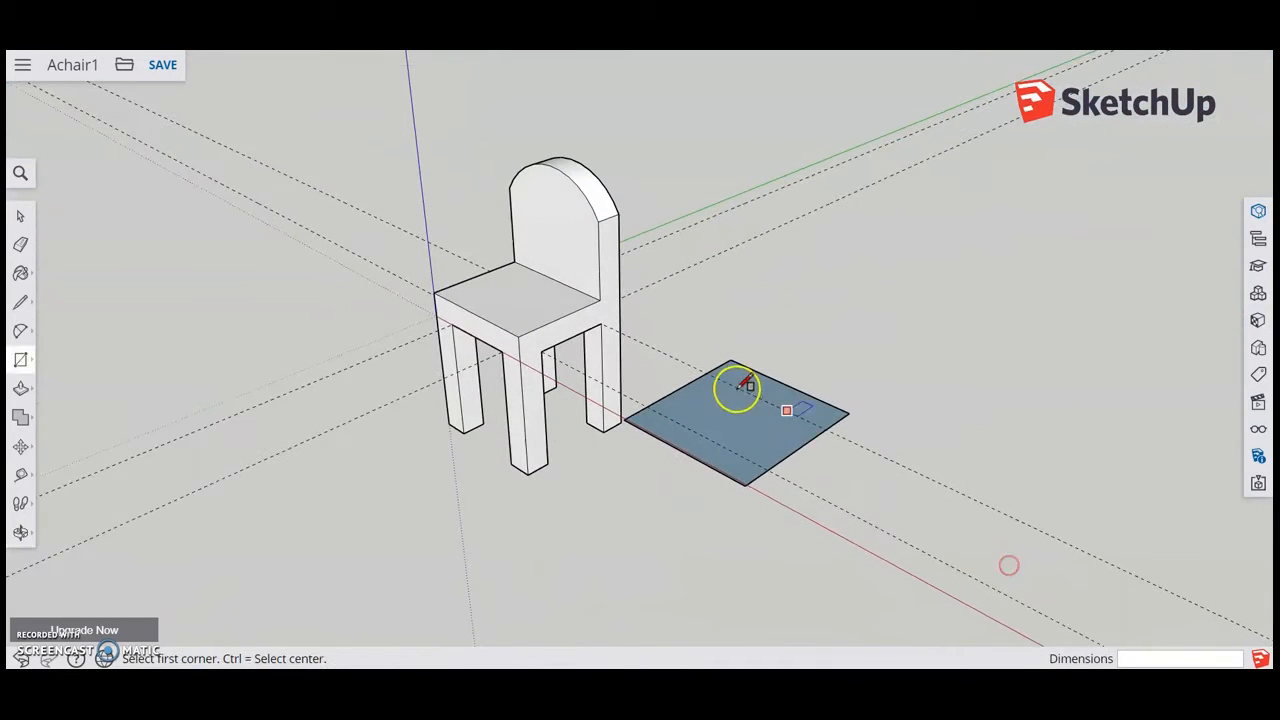
{"action": "left_click", "coordinate": [20, 390]}
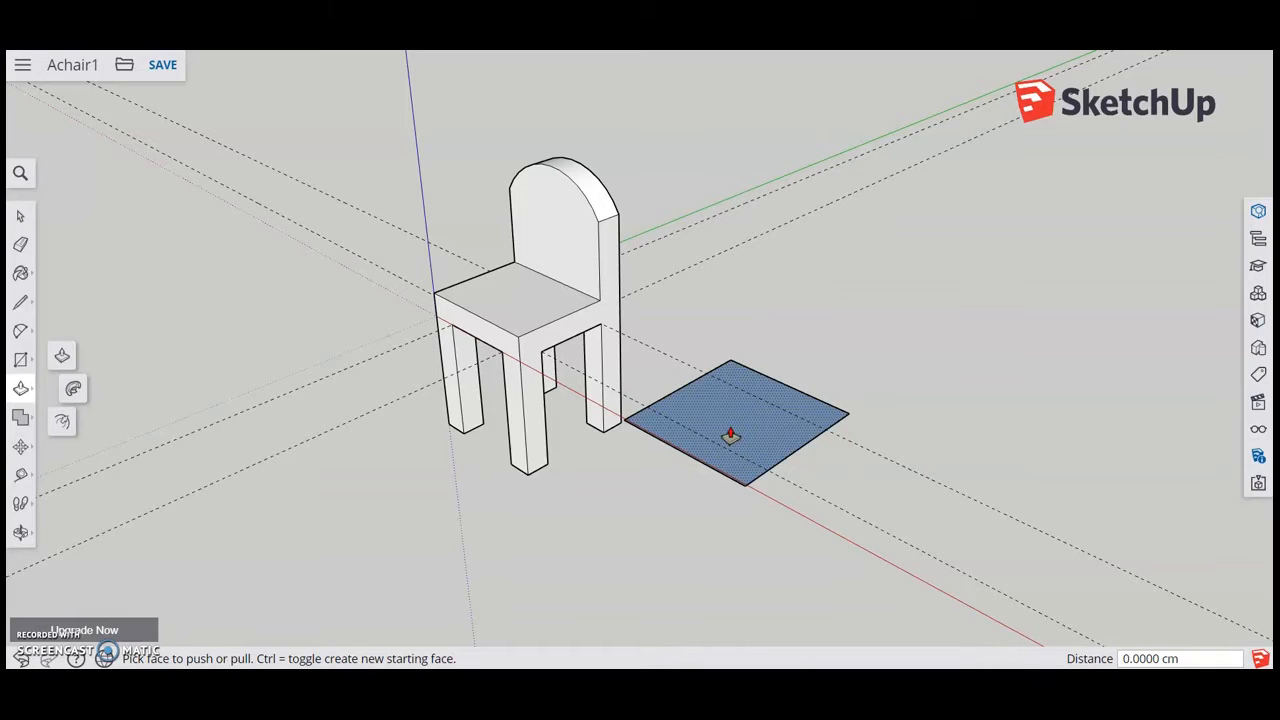
{"action": "left_click", "coordinate": [736, 431]}
{"action": "left_click_drag", "start_coordinate": [748, 440], "coordinate": [723, 103]}
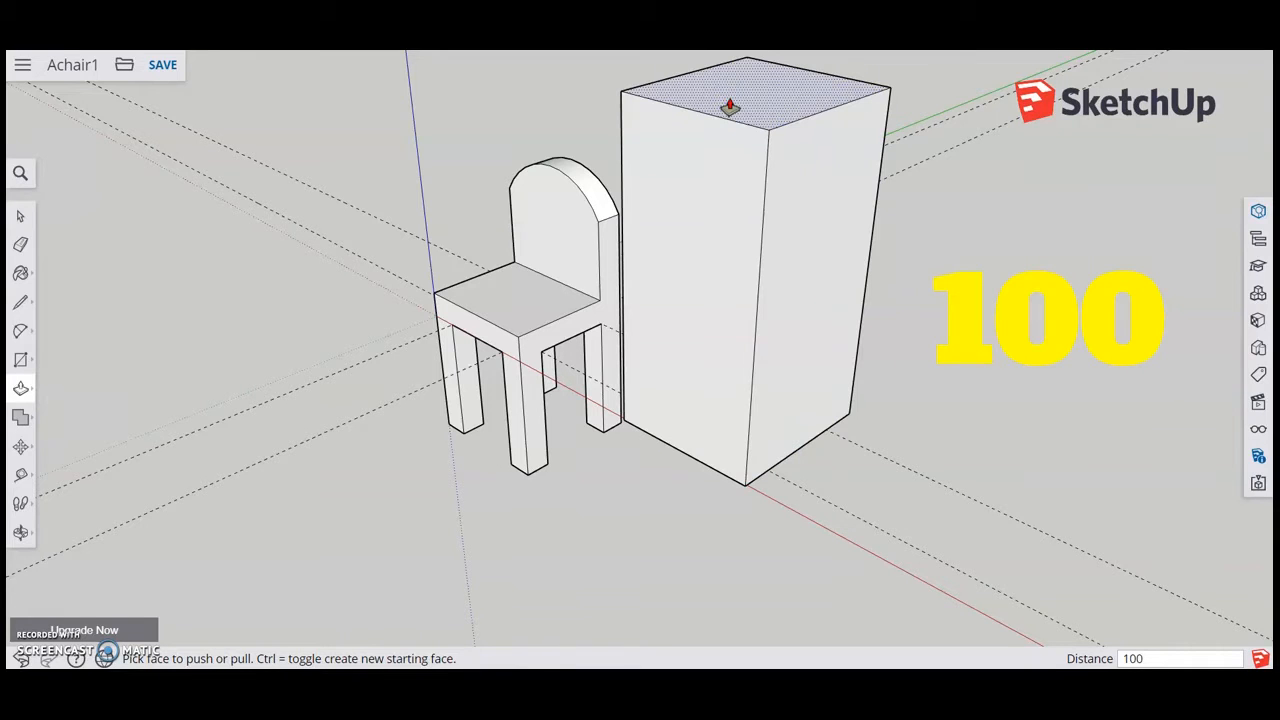
{"action": "key", "text": "Return"}
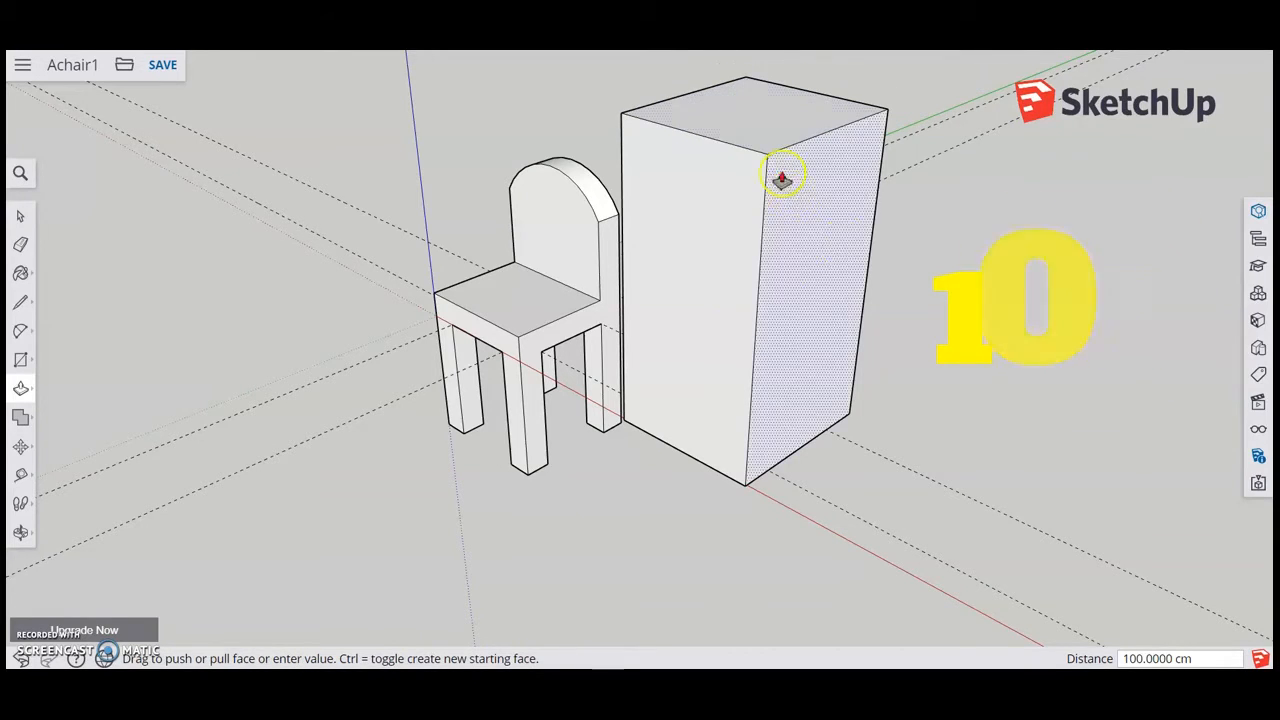
Draw a rectangle about 43 cm wide and 53 cm high on the block's side face, starting from its upper front corner
{"action": "key", "text": "o"}
{"action": "left_click_drag", "start_coordinate": [1043, 314], "coordinate": [914, 343]}
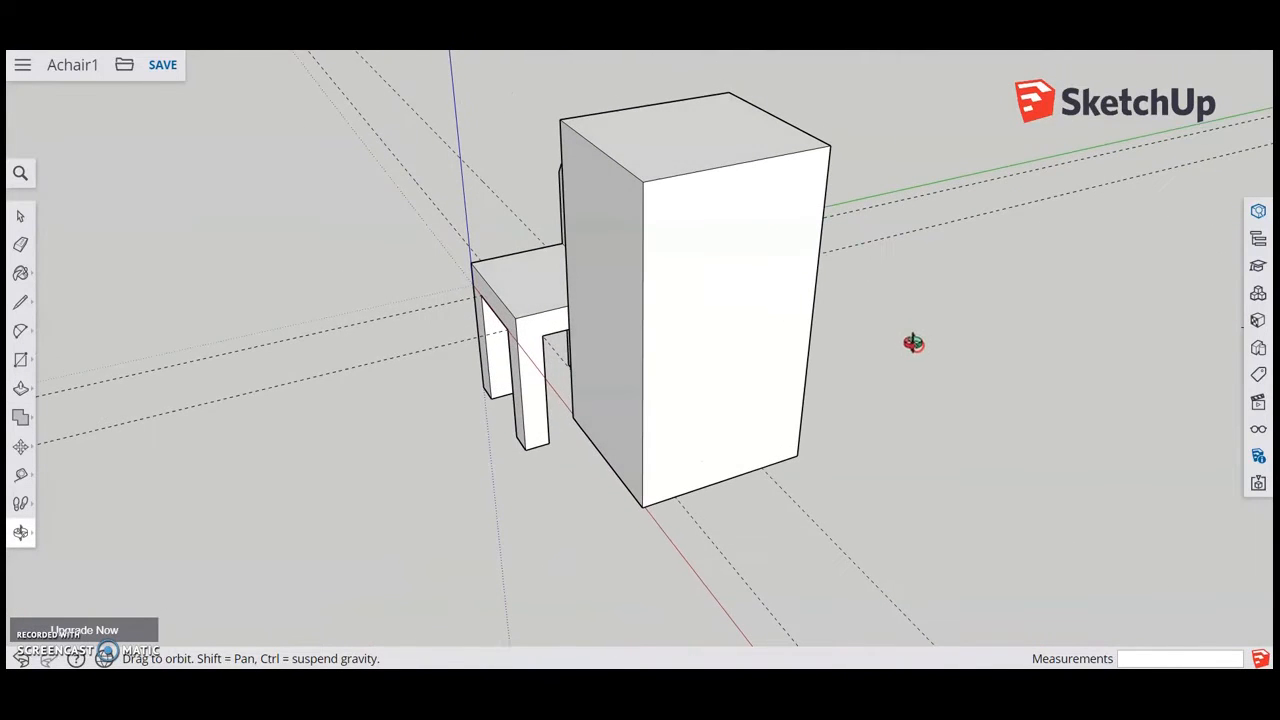
{"action": "key", "text": "p"}
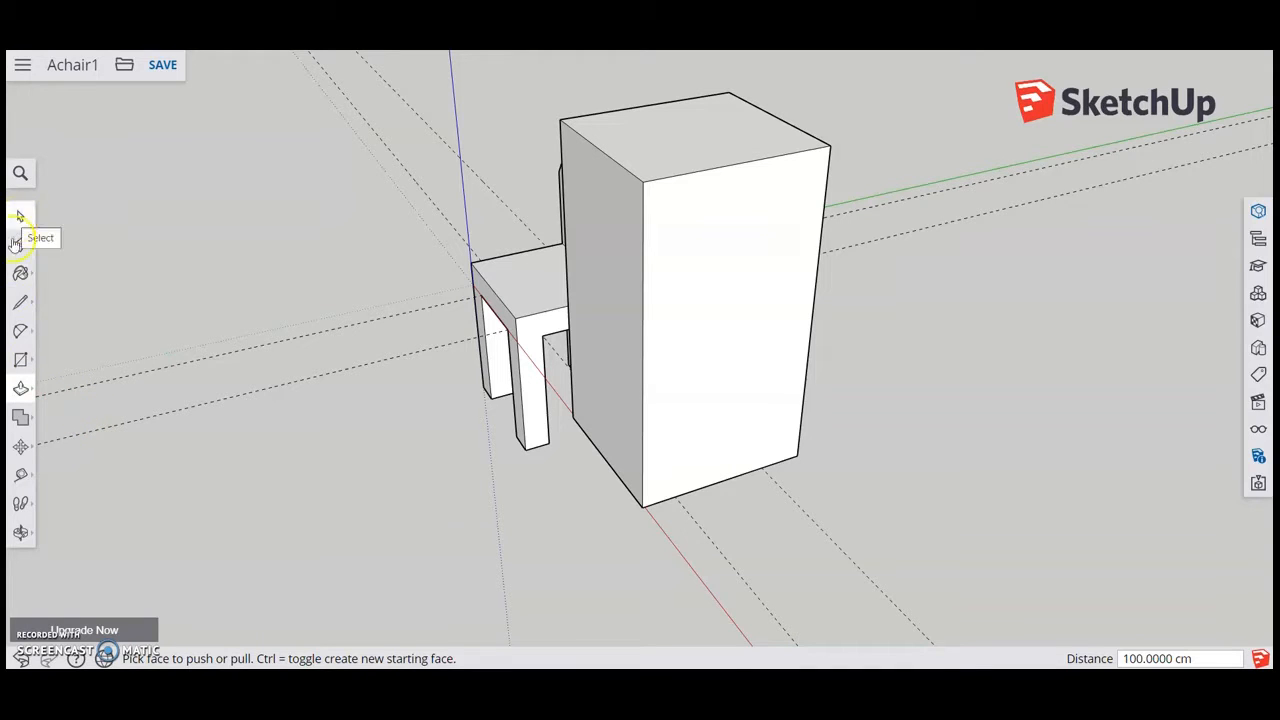
{"action": "left_click", "coordinate": [21, 362]}
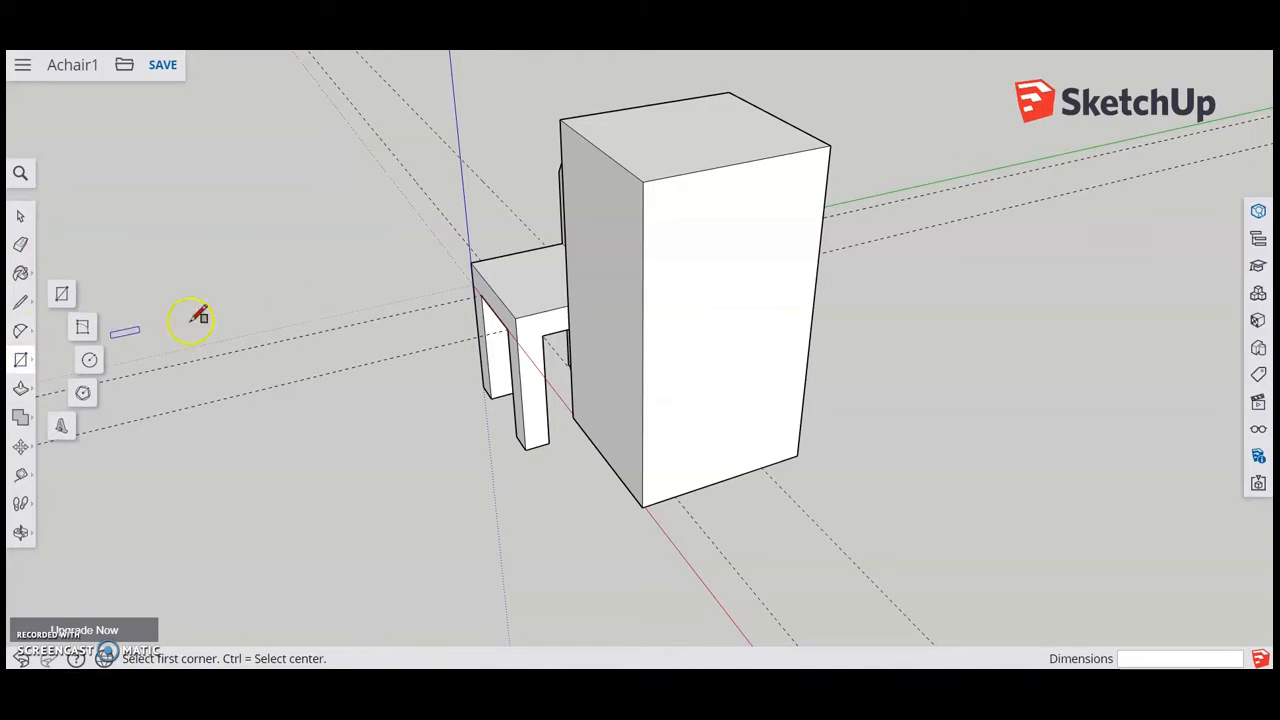
{"action": "left_click", "coordinate": [644, 181]}
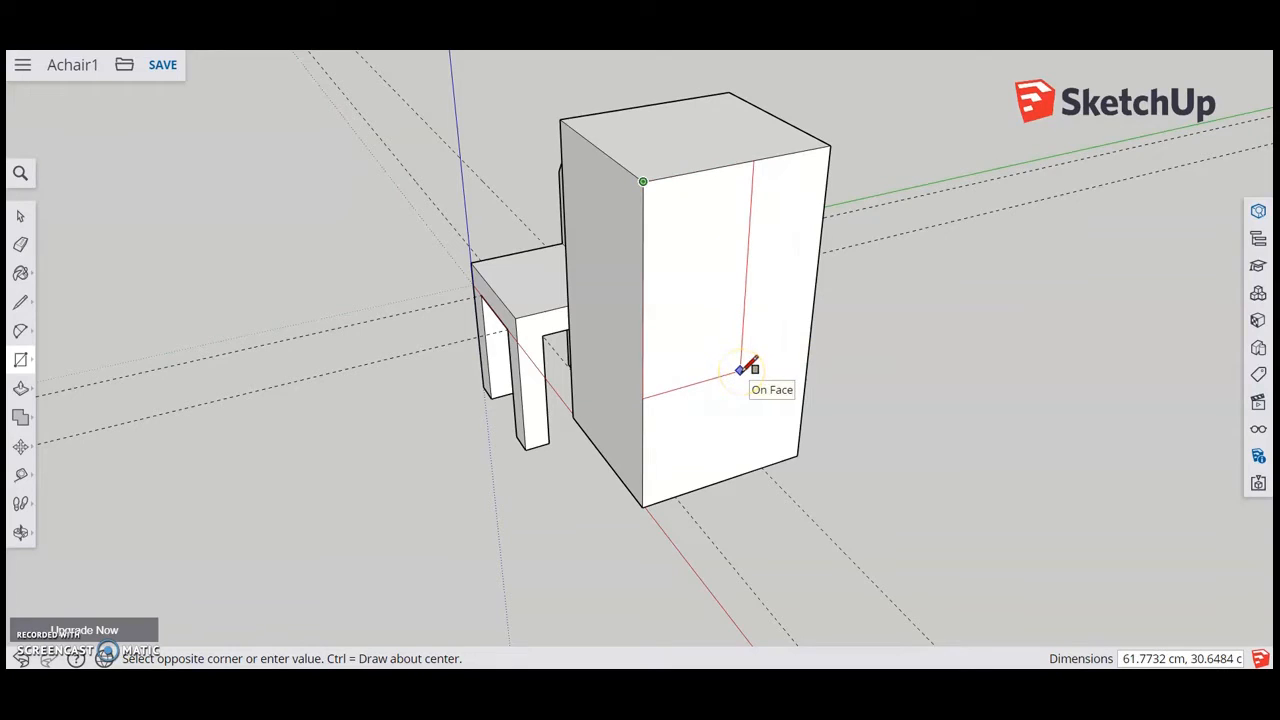
{"action": "left_click", "coordinate": [780, 333]}
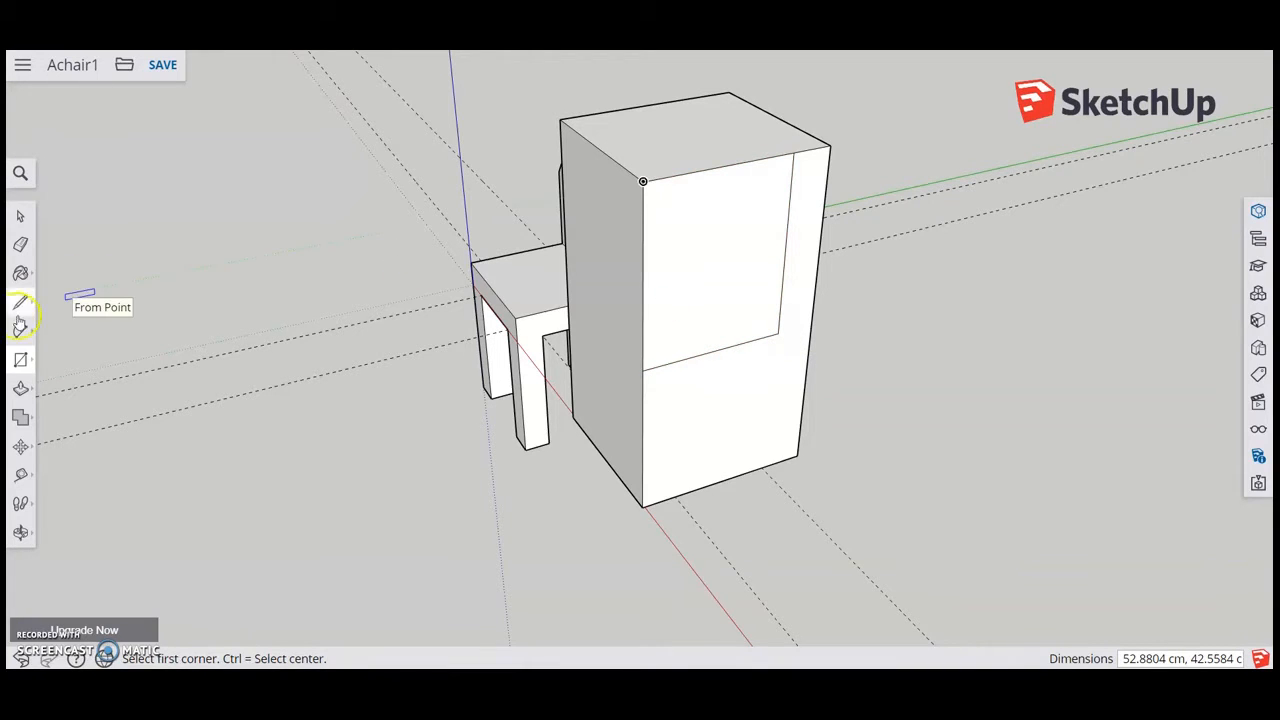
Push the upper side rectangle 50 cm through the block to carve out the seat and backrest
{"action": "left_click", "coordinate": [20, 387]}
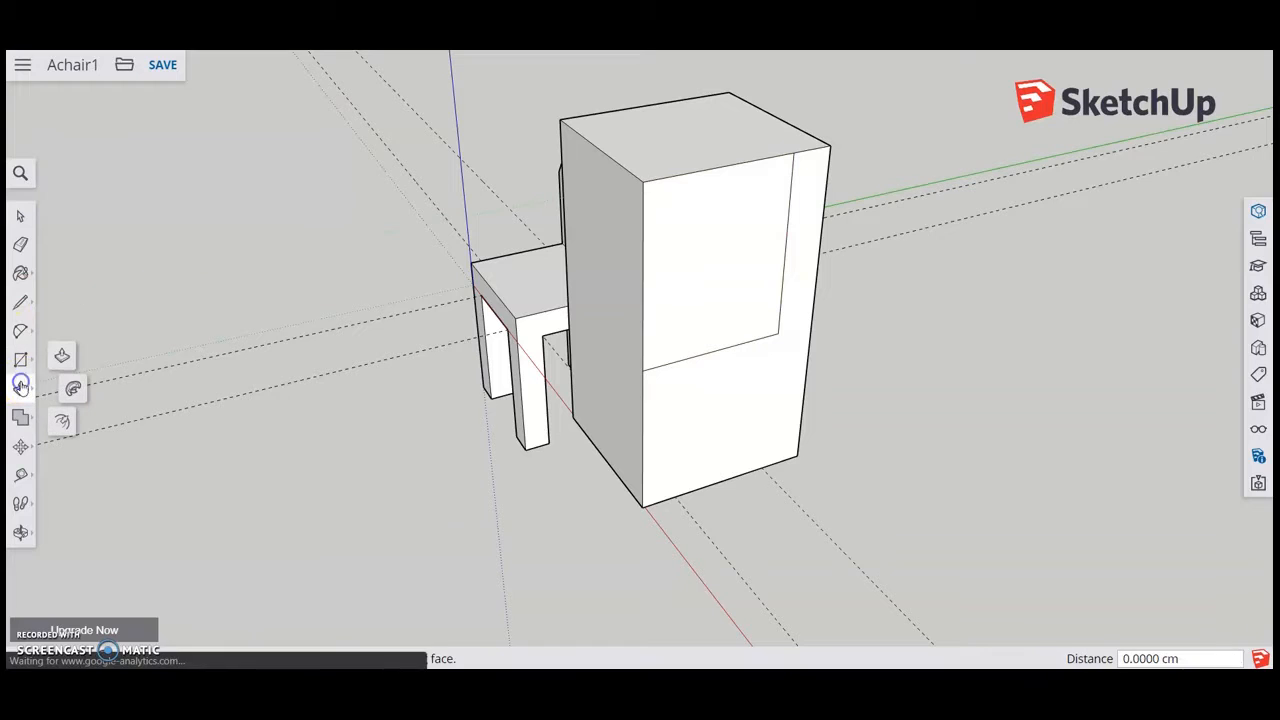
{"action": "left_click", "coordinate": [715, 258]}
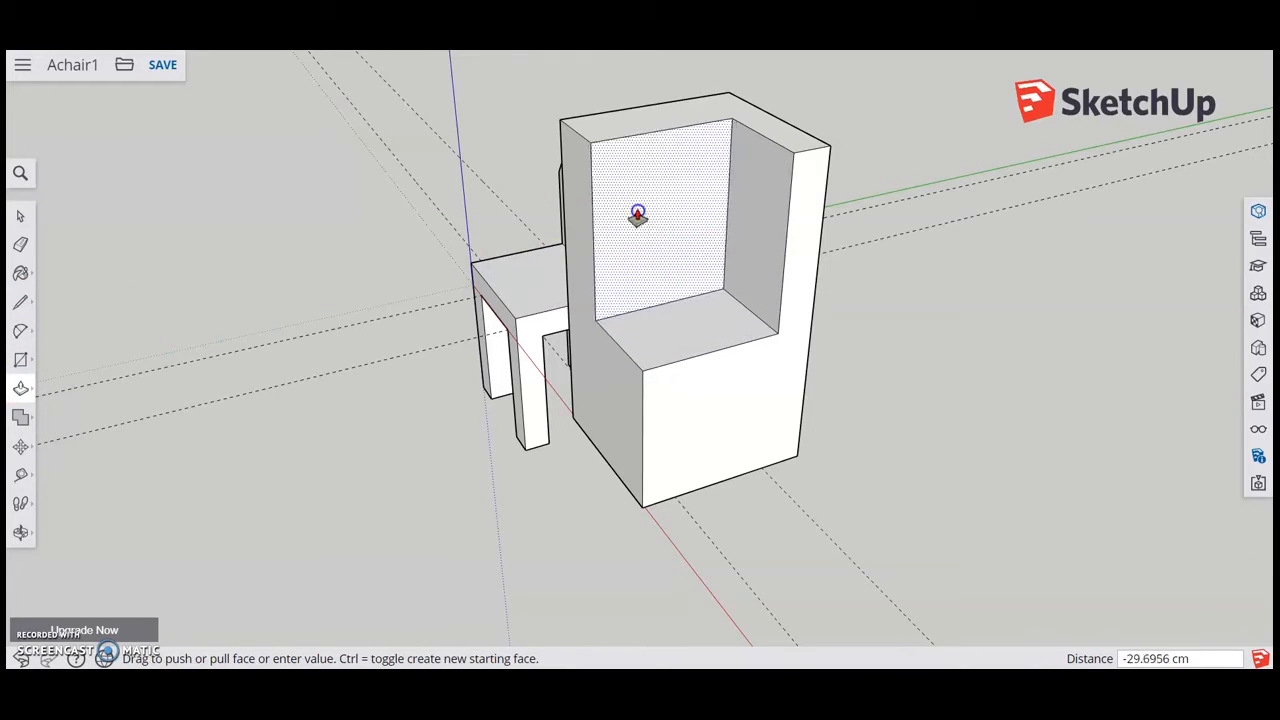
{"action": "left_click", "coordinate": [597, 180]}
Draw a rectangle about 32 cm wide and 36 cm high on the side face below the seat, starting on its bottom edge
{"action": "middle_click_drag", "start_coordinate": [911, 360], "coordinate": [855, 292]}
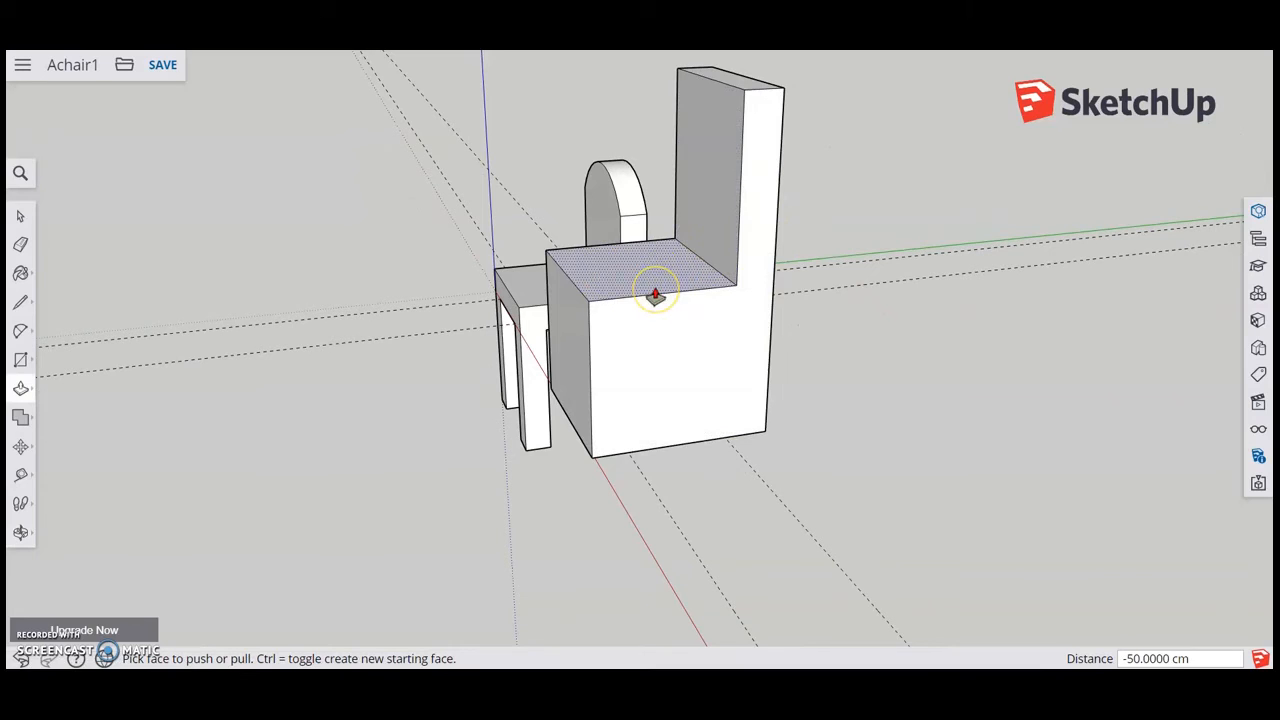
{"action": "left_click", "coordinate": [20, 362]}
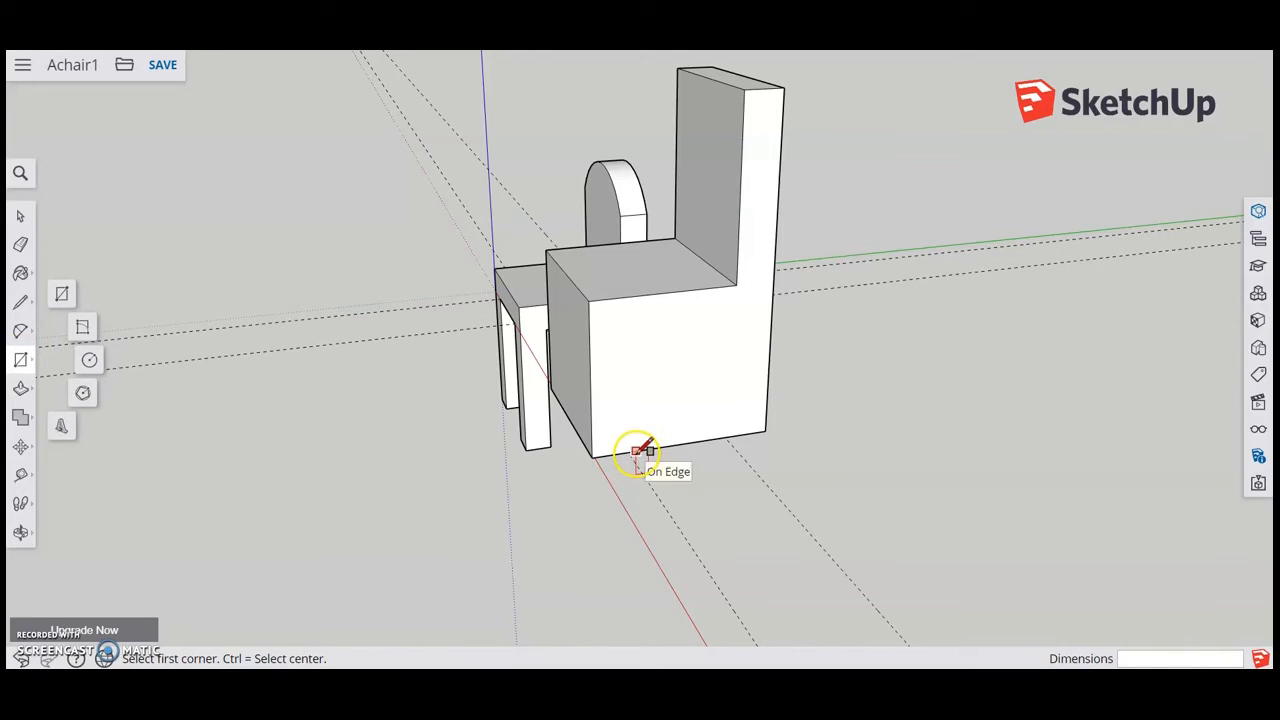
{"action": "left_click", "coordinate": [629, 452]}
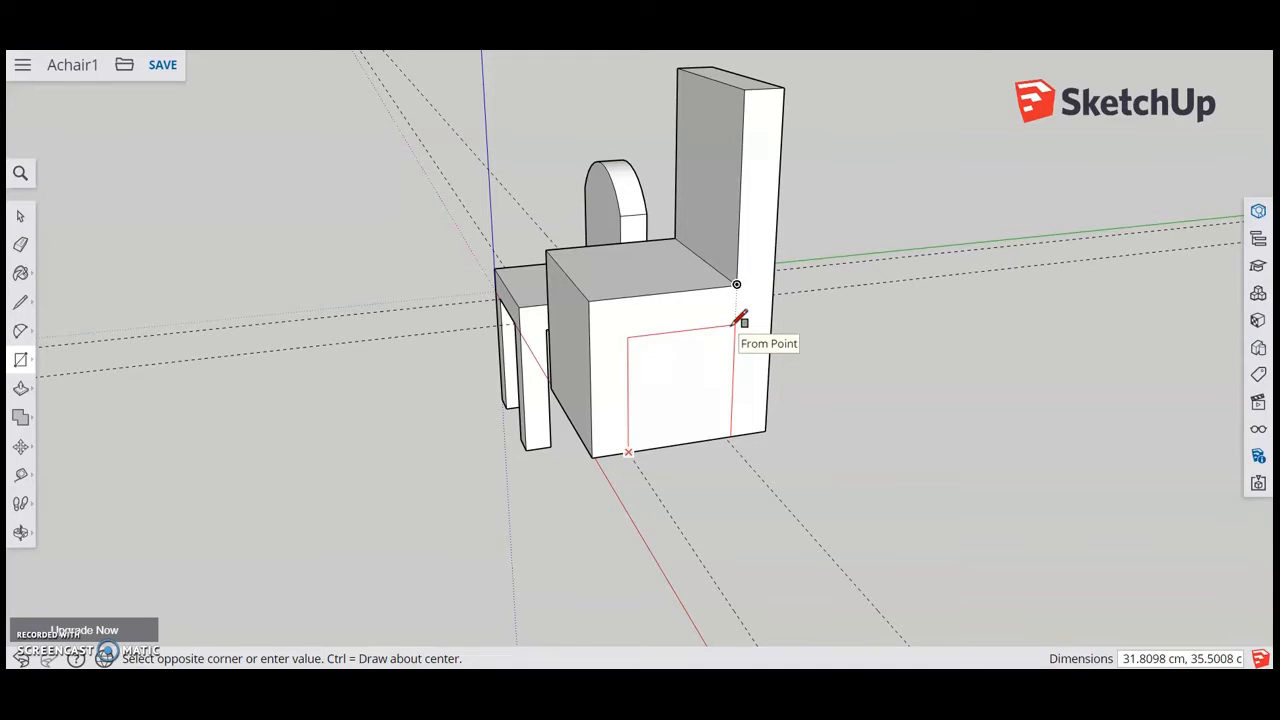
{"action": "left_click", "coordinate": [733, 325]}
Push the lower side rectangle 50 cm through the base to open the space between the front and back legs
{"action": "middle_click_drag", "start_coordinate": [680, 560], "coordinate": [883, 534]}
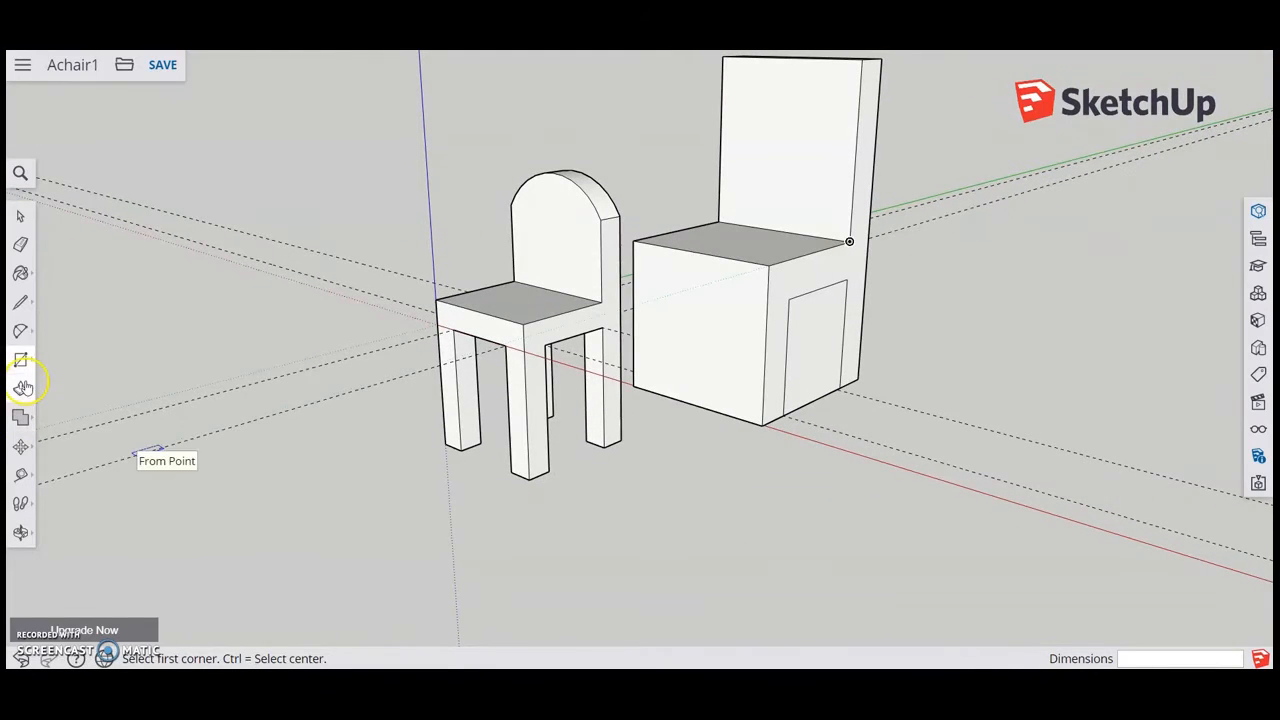
{"action": "left_click", "coordinate": [21, 387]}
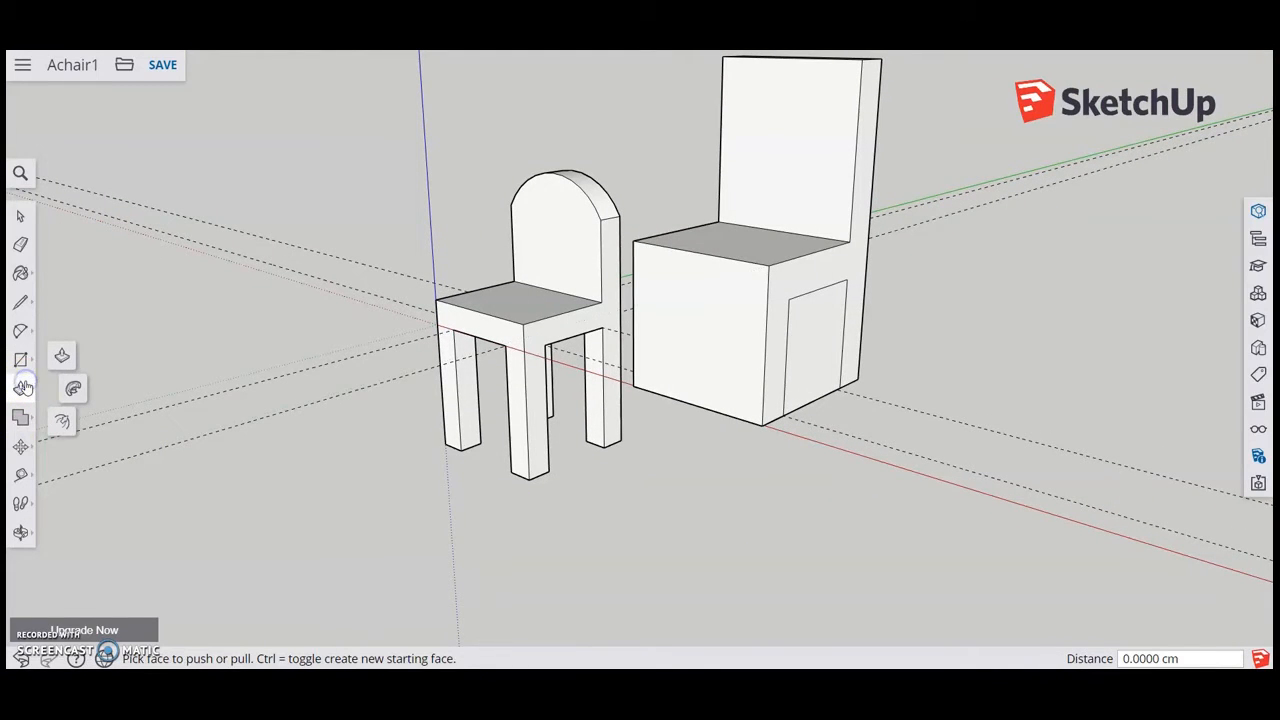
{"action": "left_click", "coordinate": [813, 347]}
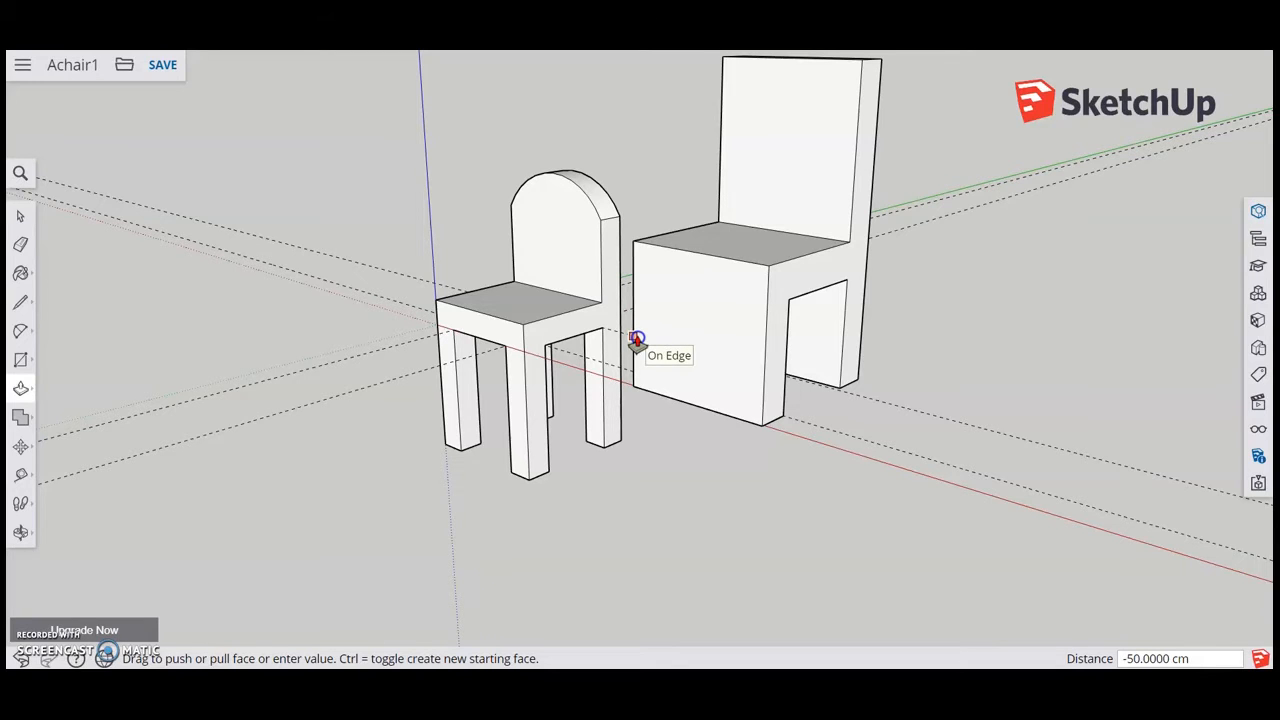
Draw a rectangle about 28 cm wide and 35 cm high on the front face below the seat, starting on its bottom edge
{"action": "middle_click_drag", "start_coordinate": [1034, 391], "coordinate": [1056, 417]}
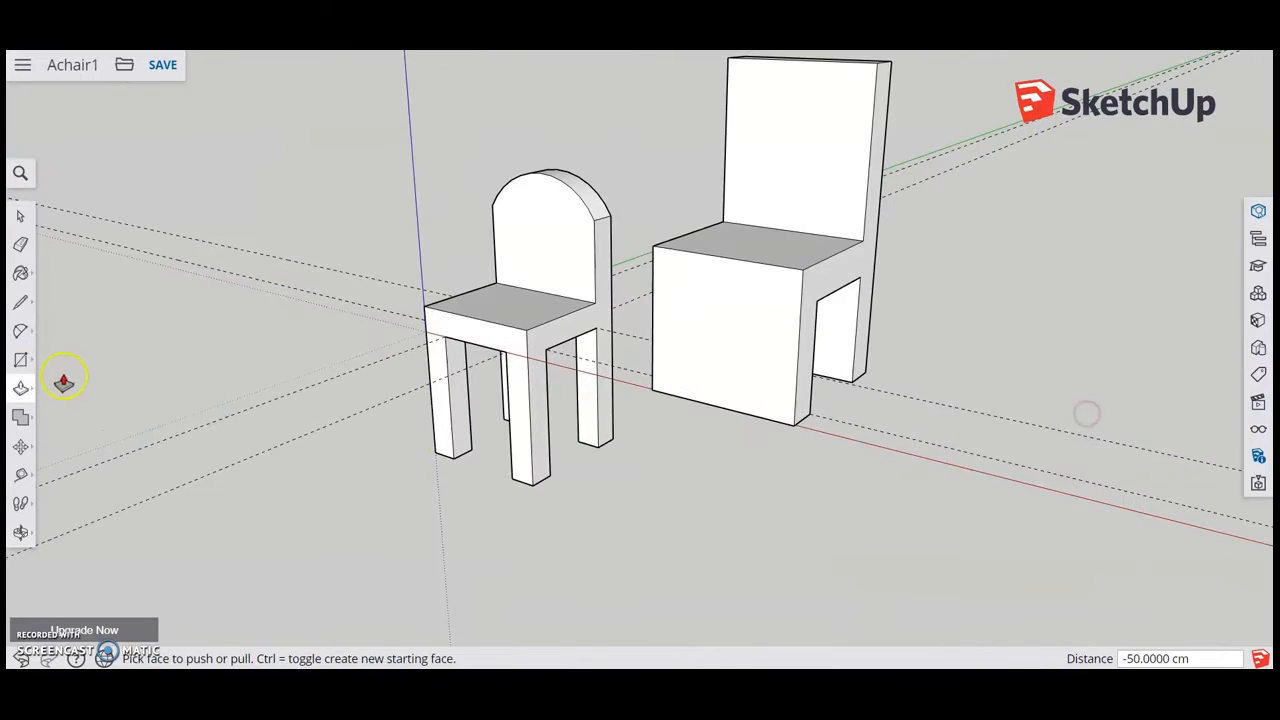
{"action": "left_click", "coordinate": [21, 361]}
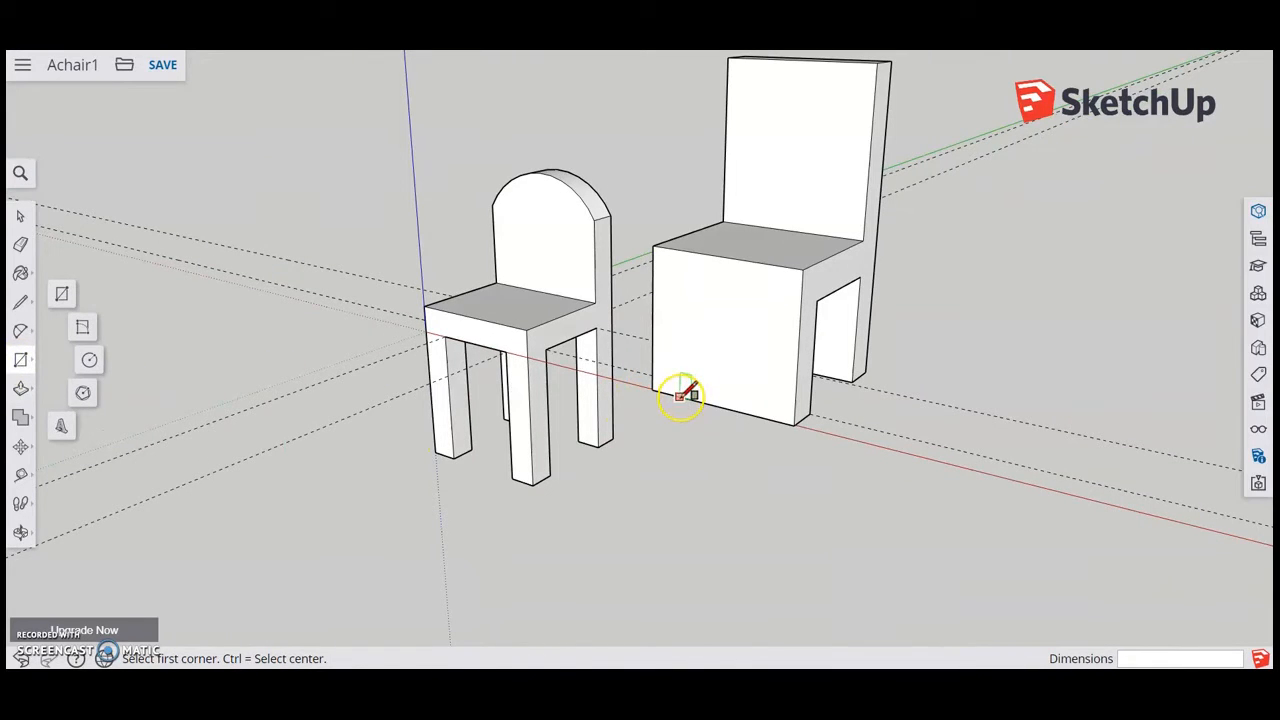
{"action": "left_click", "coordinate": [680, 396]}
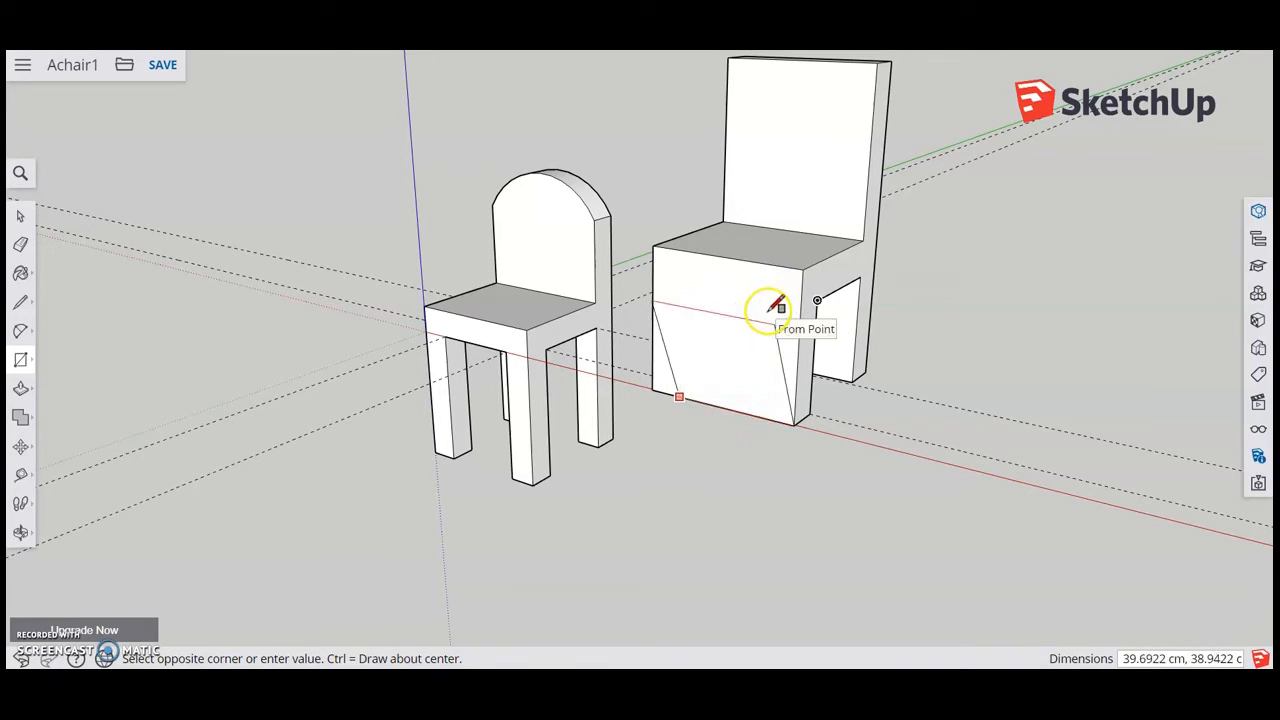
{"action": "key", "text": "o"}
{"action": "left_click_drag", "start_coordinate": [740, 314], "coordinate": [688, 322]}
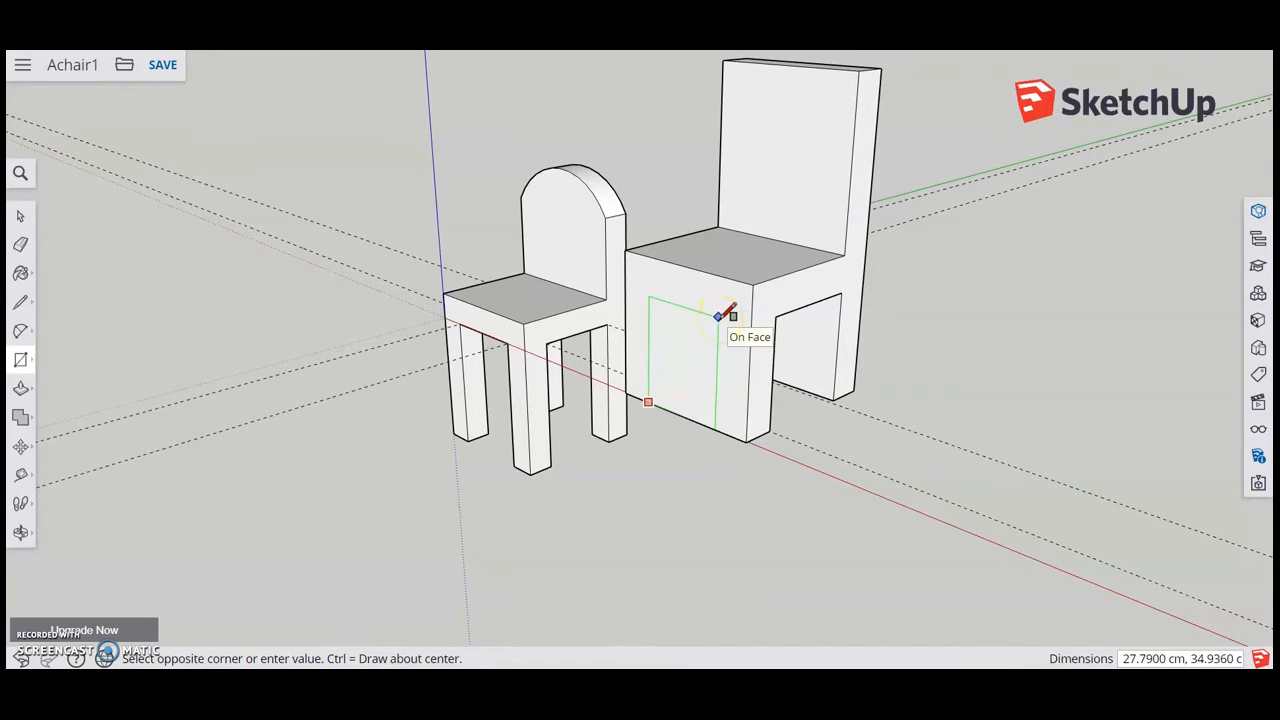
{"action": "left_click", "coordinate": [718, 316]}
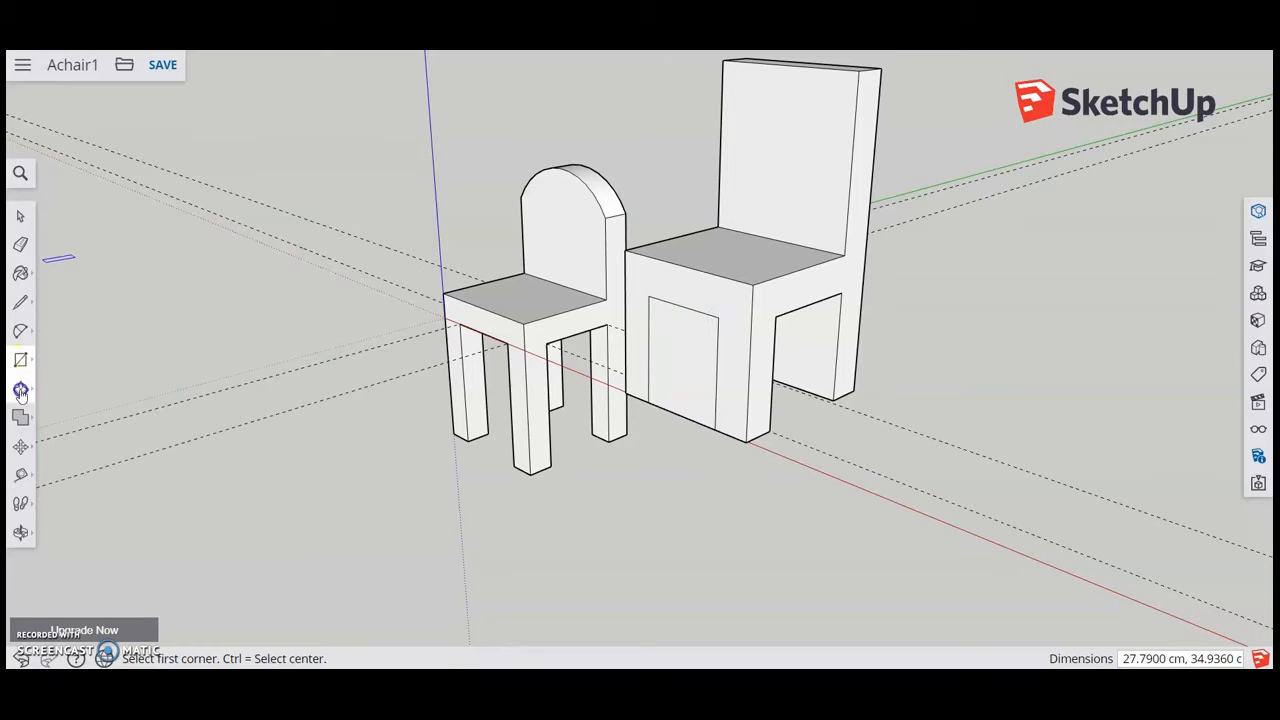
Push the front rectangle about 10.75 cm through the front panel to separate the two front legs
{"action": "left_click", "coordinate": [20, 390]}
{"action": "left_click", "coordinate": [688, 345]}
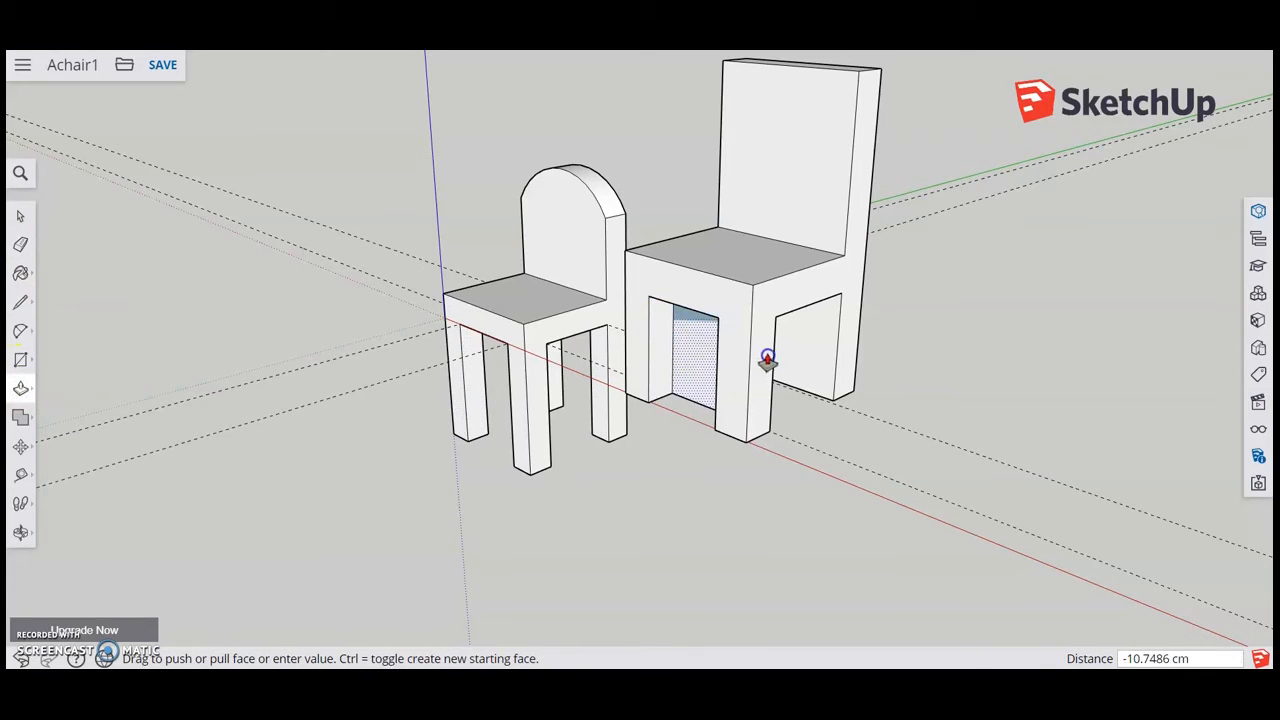
{"action": "left_click", "coordinate": [775, 409]}
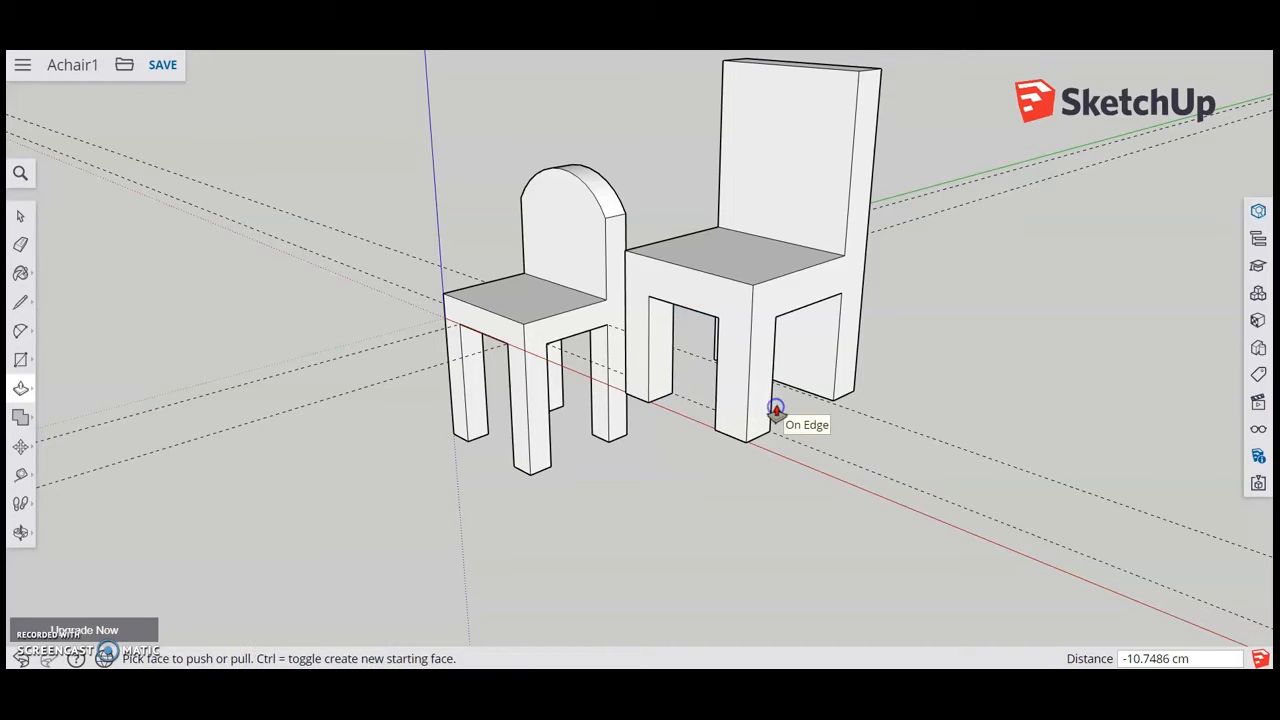
Try to draw a rectangle on the inner face of the second chair's back panel, and undo the attempt
{"action": "mouse_move", "coordinate": [911, 452]}
{"action": "middle_mouse_down"}
{"action": "mouse_move", "coordinate": [417, 443]}
{"action": "mouse_move", "coordinate": [819, 427]}
{"action": "mouse_move", "coordinate": [1009, 437]}
{"action": "mouse_move", "coordinate": [933, 440]}
{"action": "middle_mouse_up"}
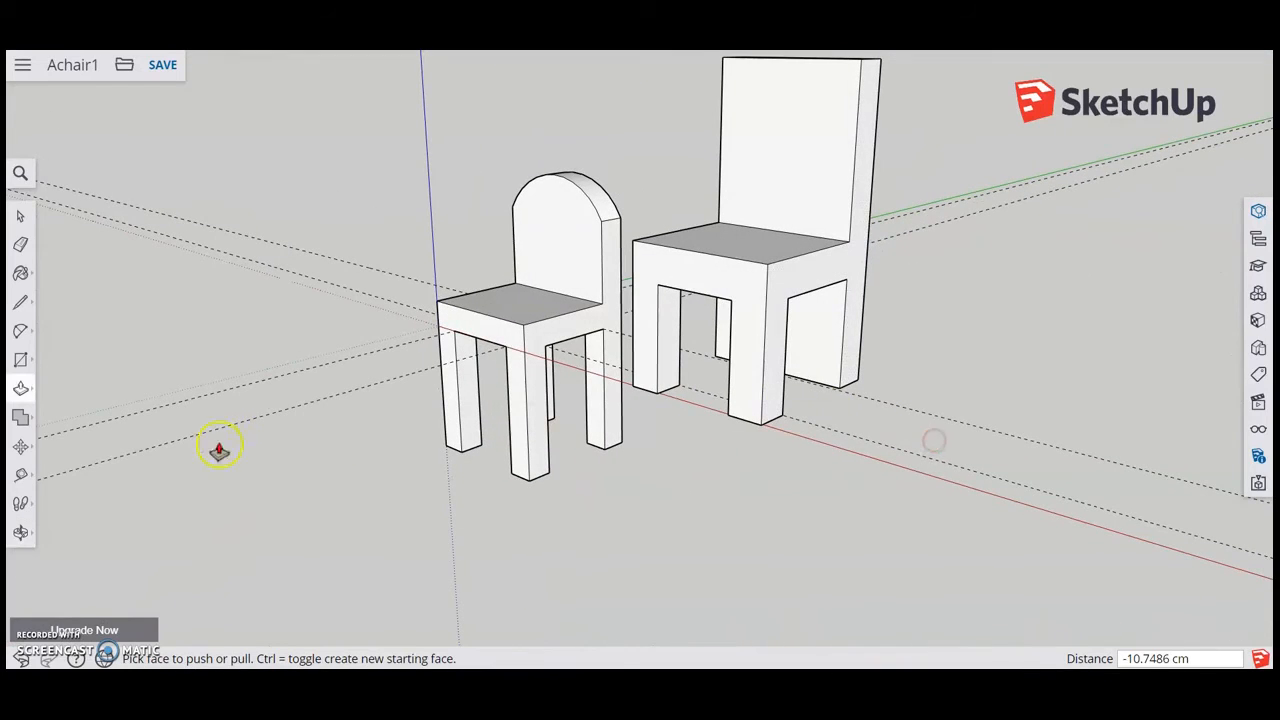
{"action": "left_click", "coordinate": [21, 360]}
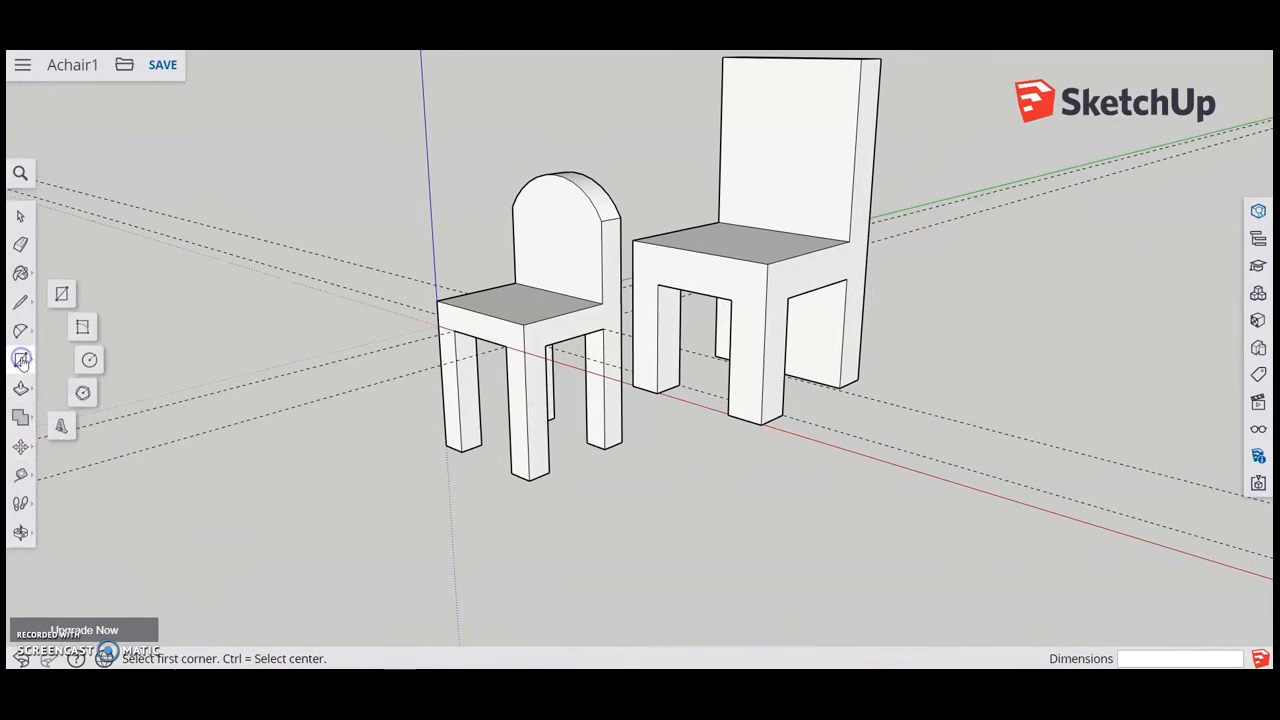
{"action": "middle_click_drag", "start_coordinate": [868, 403], "coordinate": [1076, 230]}
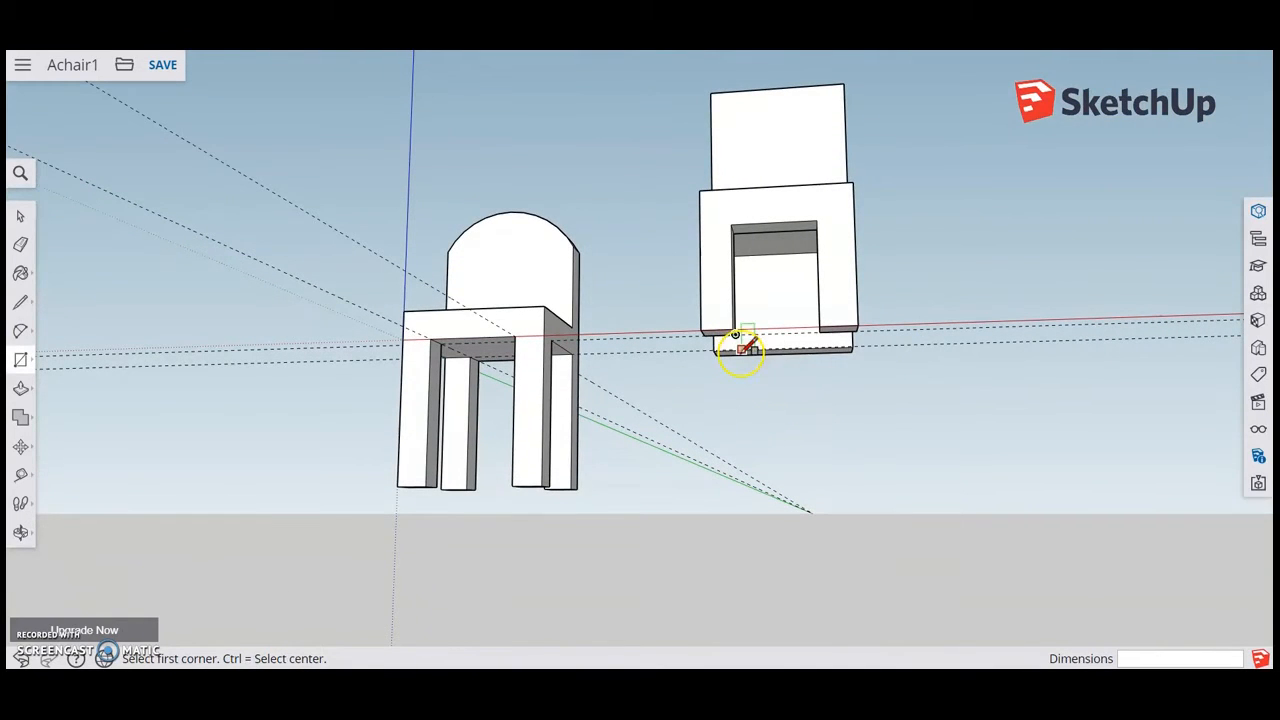
{"action": "left_click", "coordinate": [740, 349]}
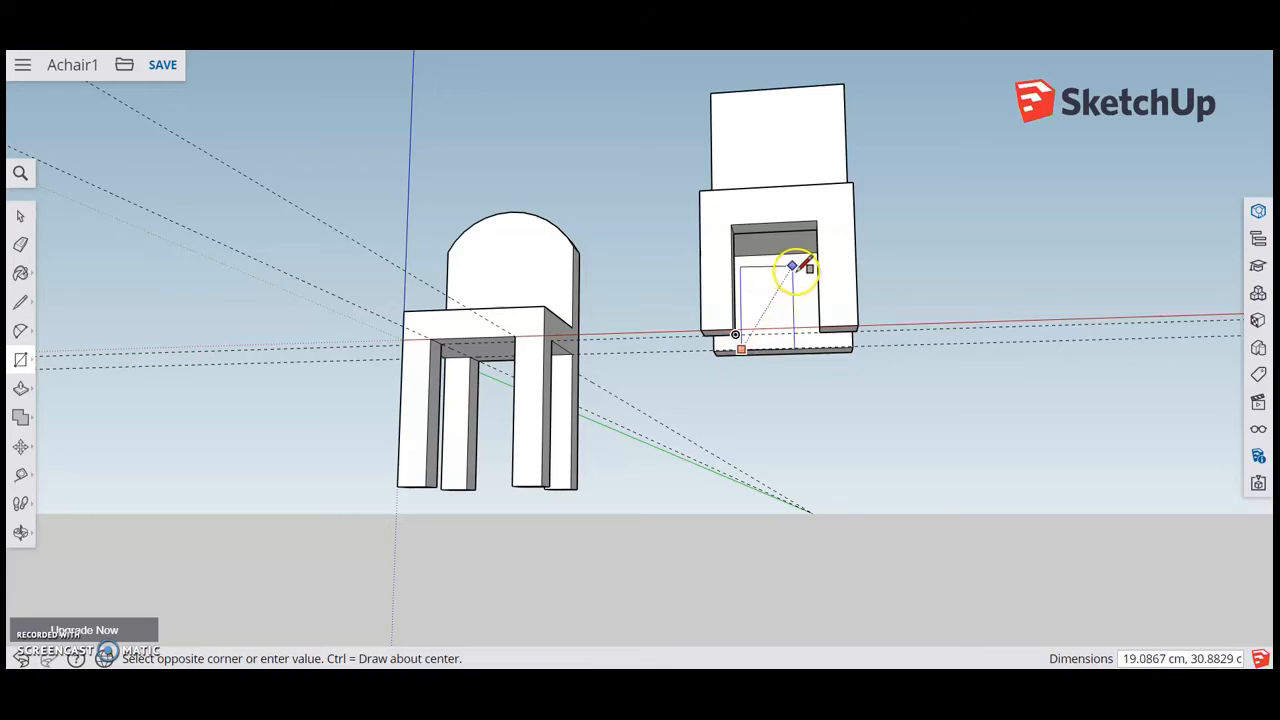
{"action": "middle_click_drag", "start_coordinate": [820, 278], "coordinate": [752, 330]}
{"action": "middle_click_drag", "start_coordinate": [820, 286], "coordinate": [686, 346]}
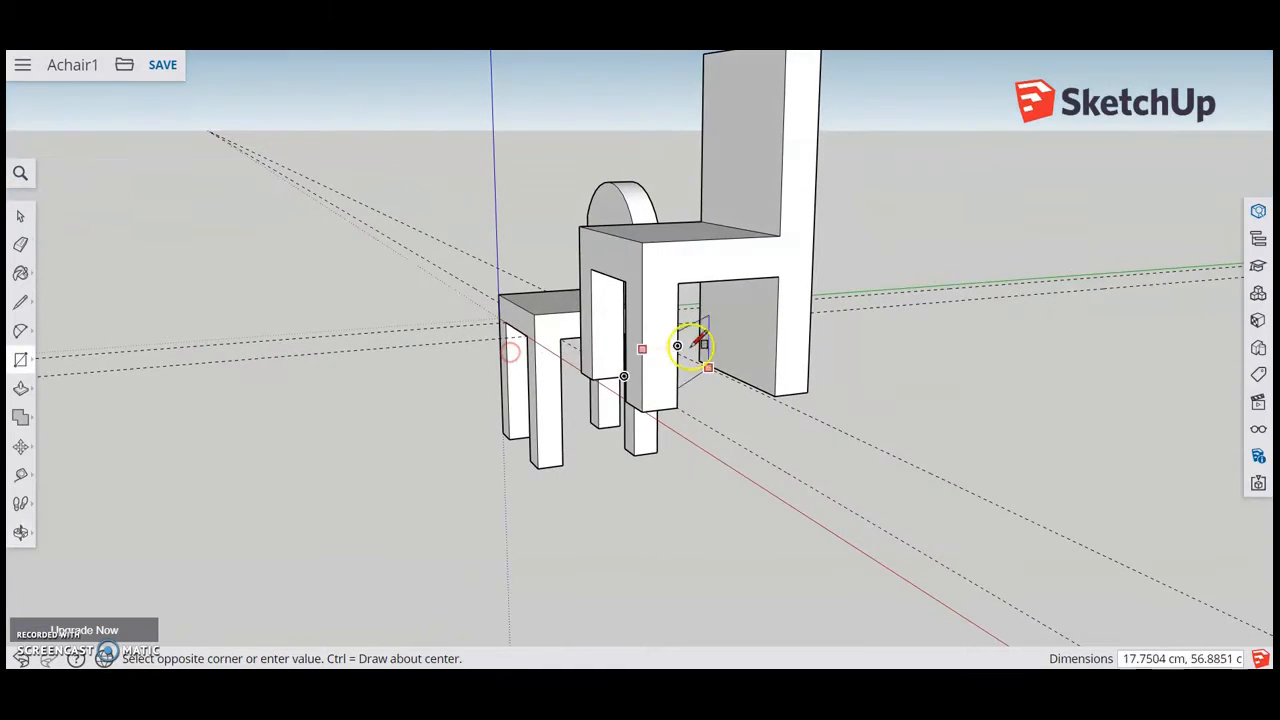
{"action": "left_click", "coordinate": [759, 303]}
{"action": "key", "text": "o"}
{"action": "left_click_drag", "start_coordinate": [766, 471], "coordinate": [697, 318]}
{"action": "middle_click_drag", "start_coordinate": [686, 509], "coordinate": [745, 340]}
{"action": "scroll", "coordinate": [728, 277], "scroll_direction": "down", "scroll_amount": 3}
{"action": "scroll", "coordinate": [728, 290], "scroll_direction": "up", "scroll_amount": 5}
{"action": "scroll", "coordinate": [733, 290], "scroll_direction": "up", "scroll_amount": 4}
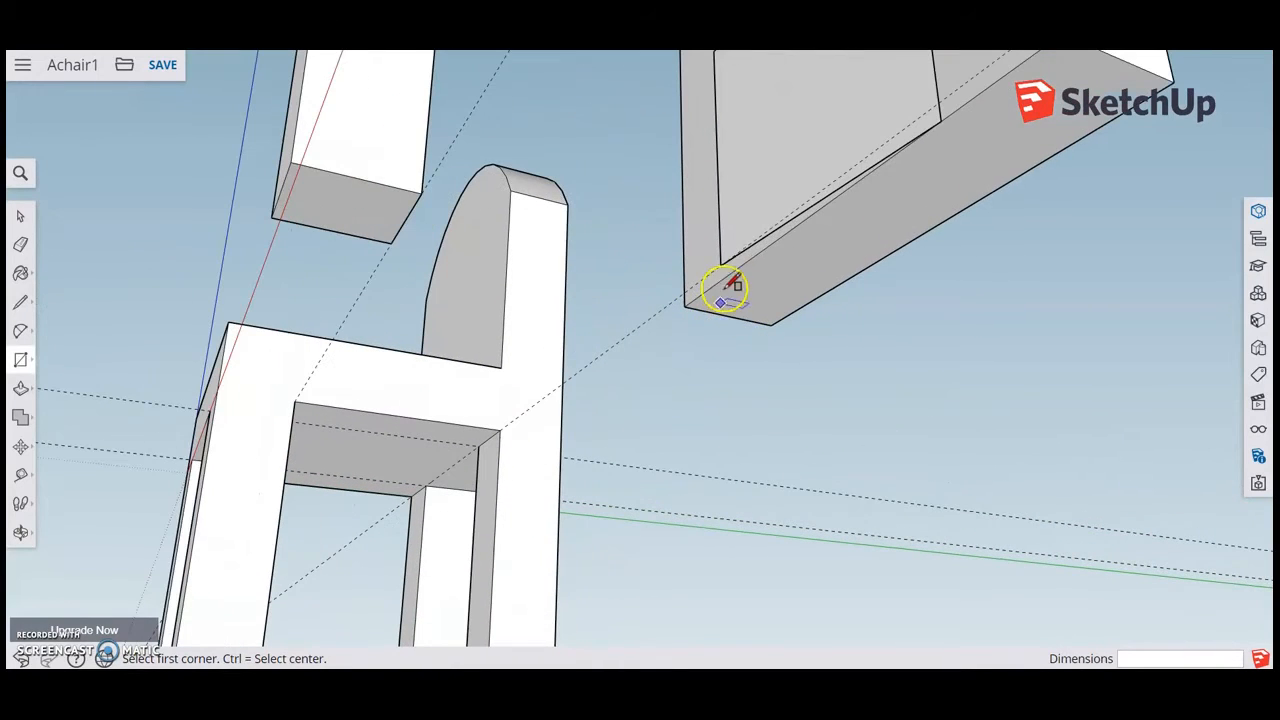
{"action": "middle_click_drag", "start_coordinate": [672, 337], "coordinate": [724, 401]}
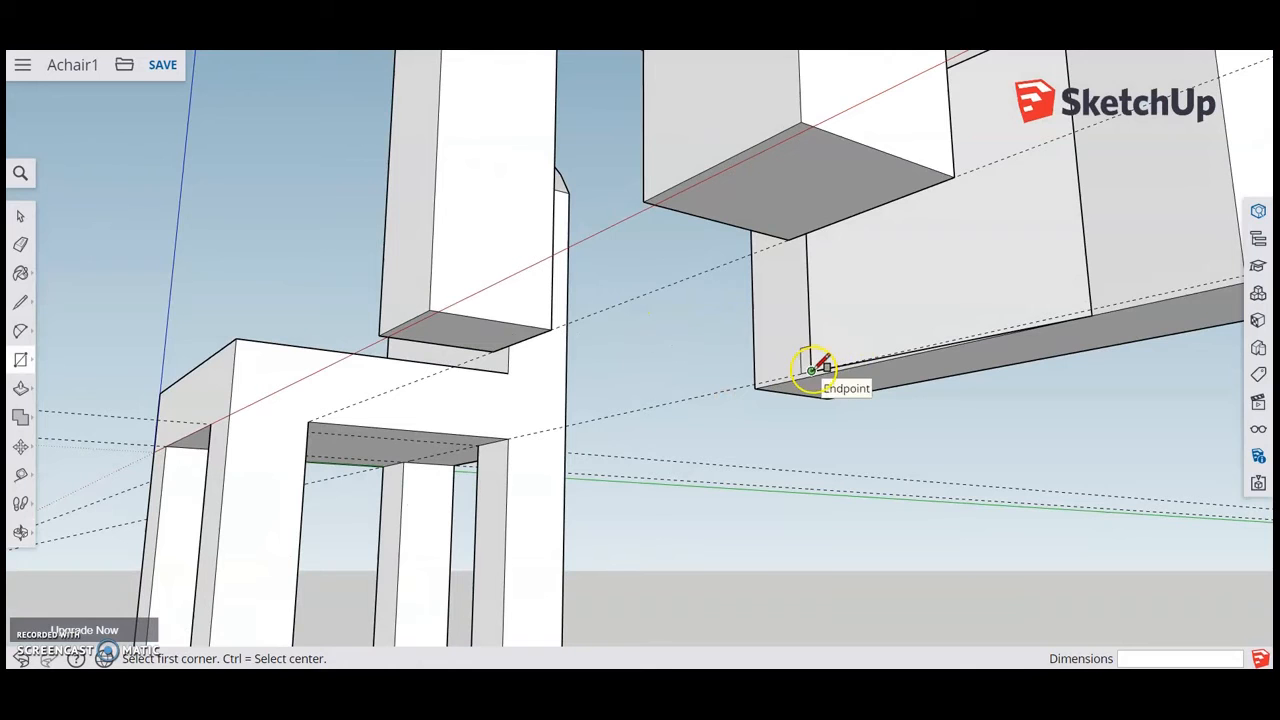
{"action": "middle_click_drag", "start_coordinate": [914, 374], "coordinate": [740, 540]}
{"action": "key", "text": "ctrl+z"}
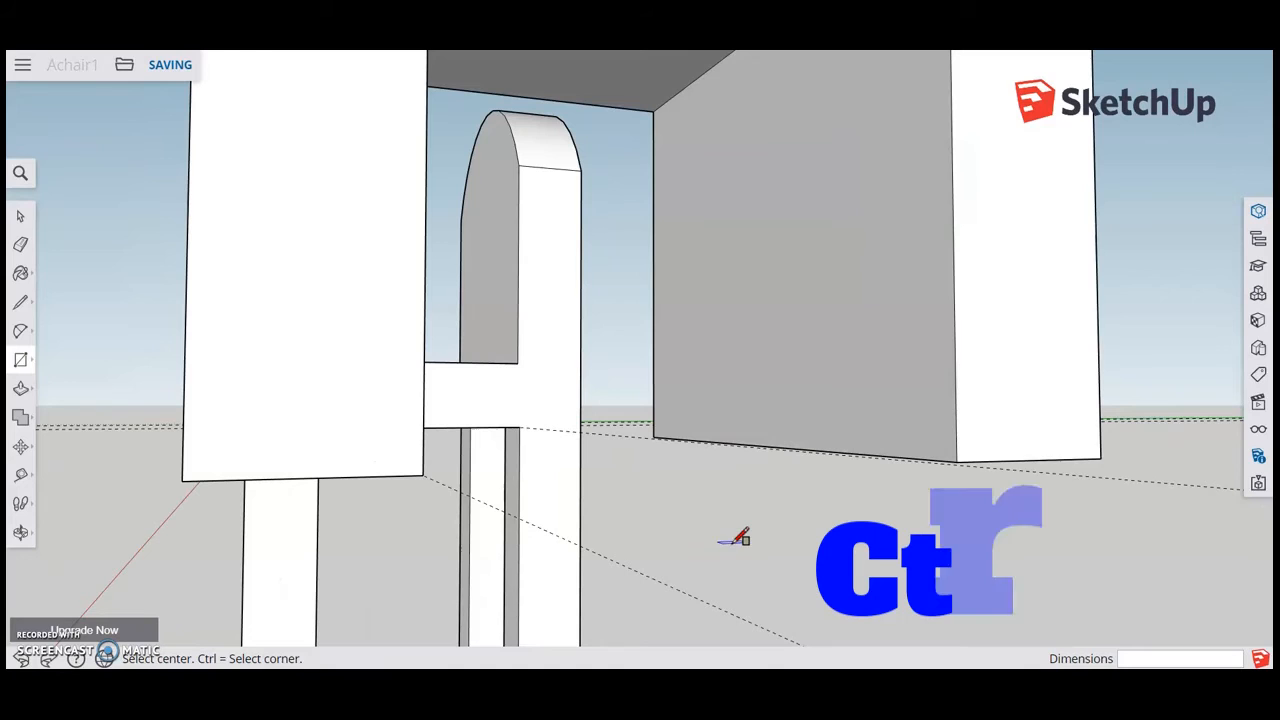
{"action": "middle_click_drag", "start_coordinate": [626, 494], "coordinate": [646, 542]}
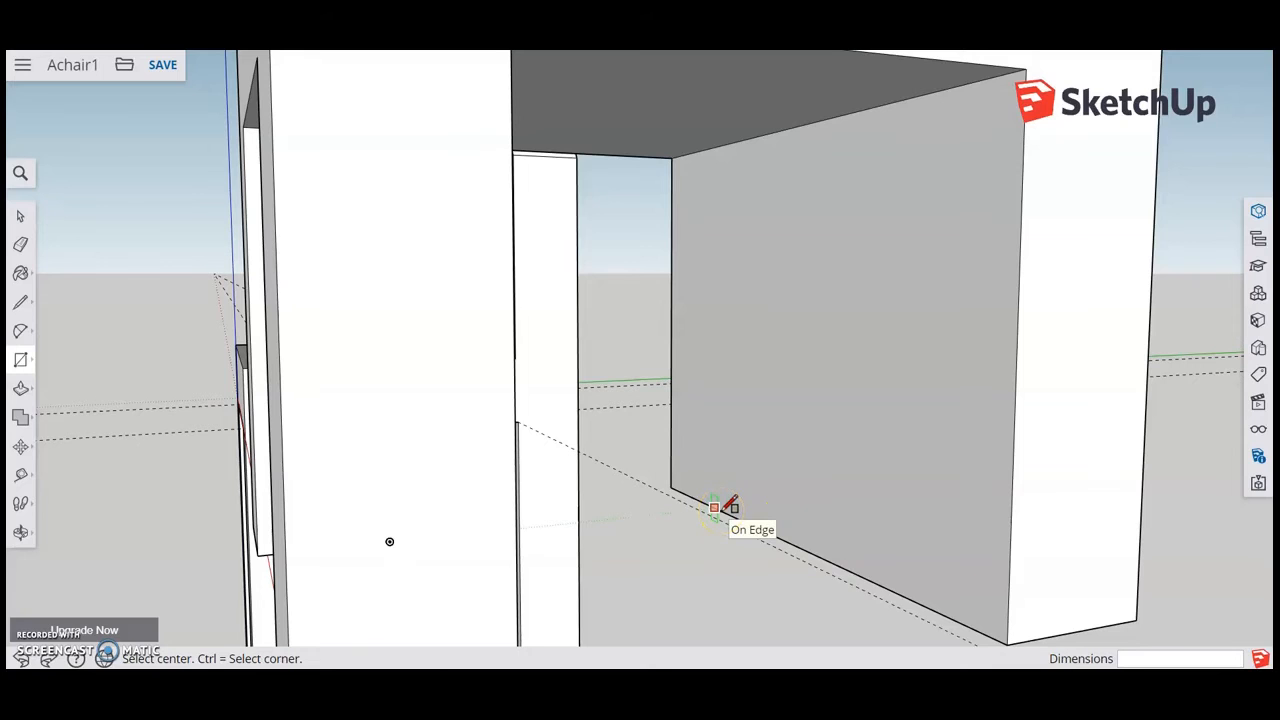
{"action": "left_click", "coordinate": [714, 507]}
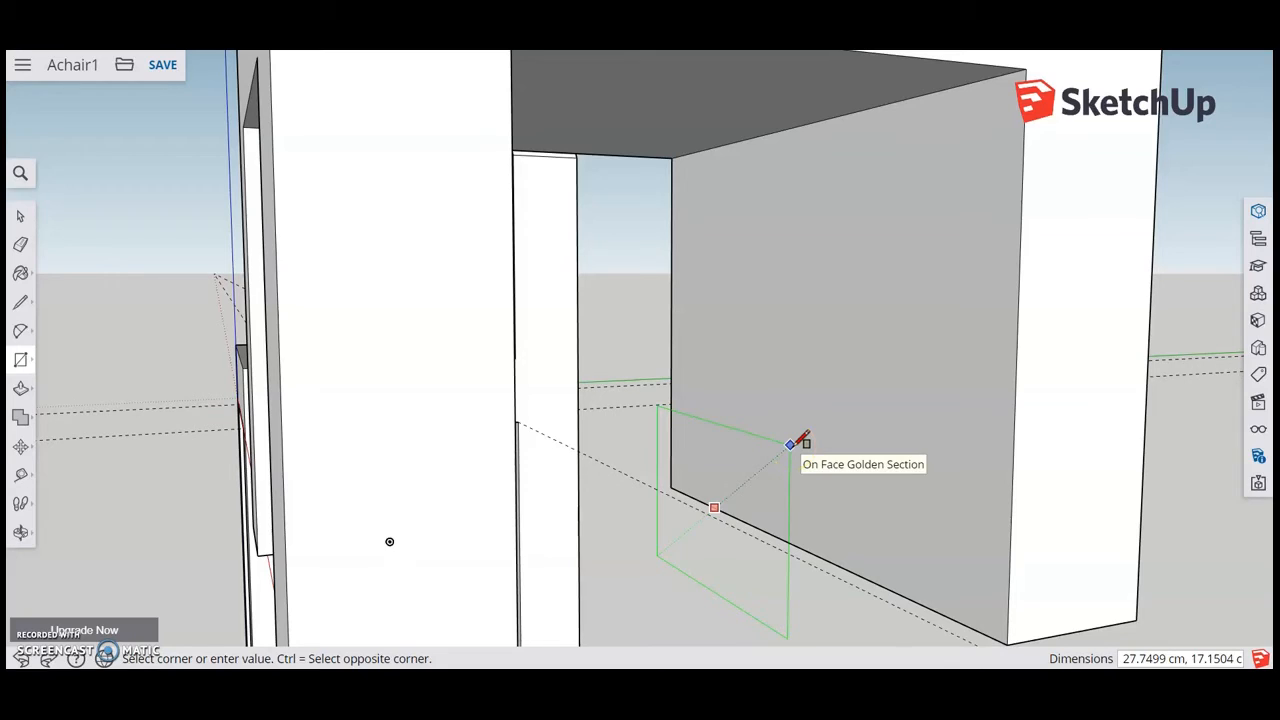
{"action": "key", "text": "Escape"}
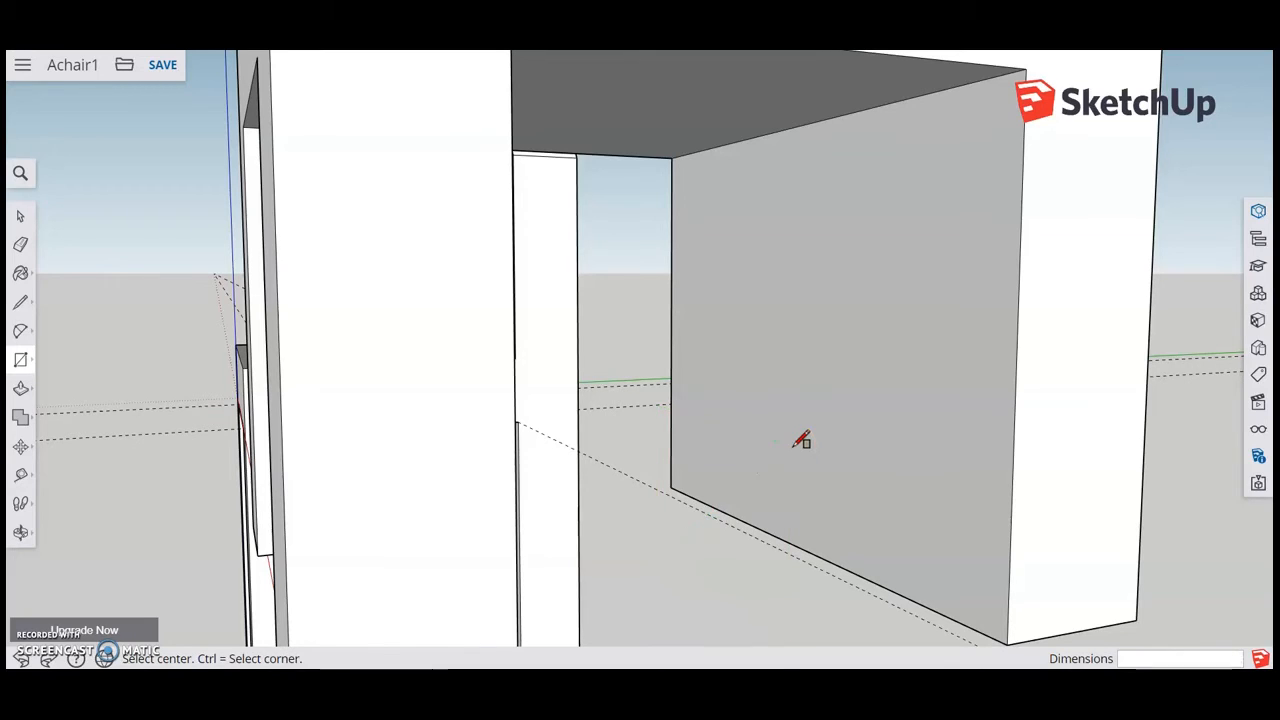
Draw a corner-to-corner rectangle about 36 cm wide and 30 cm high on the back panel's inner face, starting on its bottom edge
{"action": "left_click", "coordinate": [20, 222]}
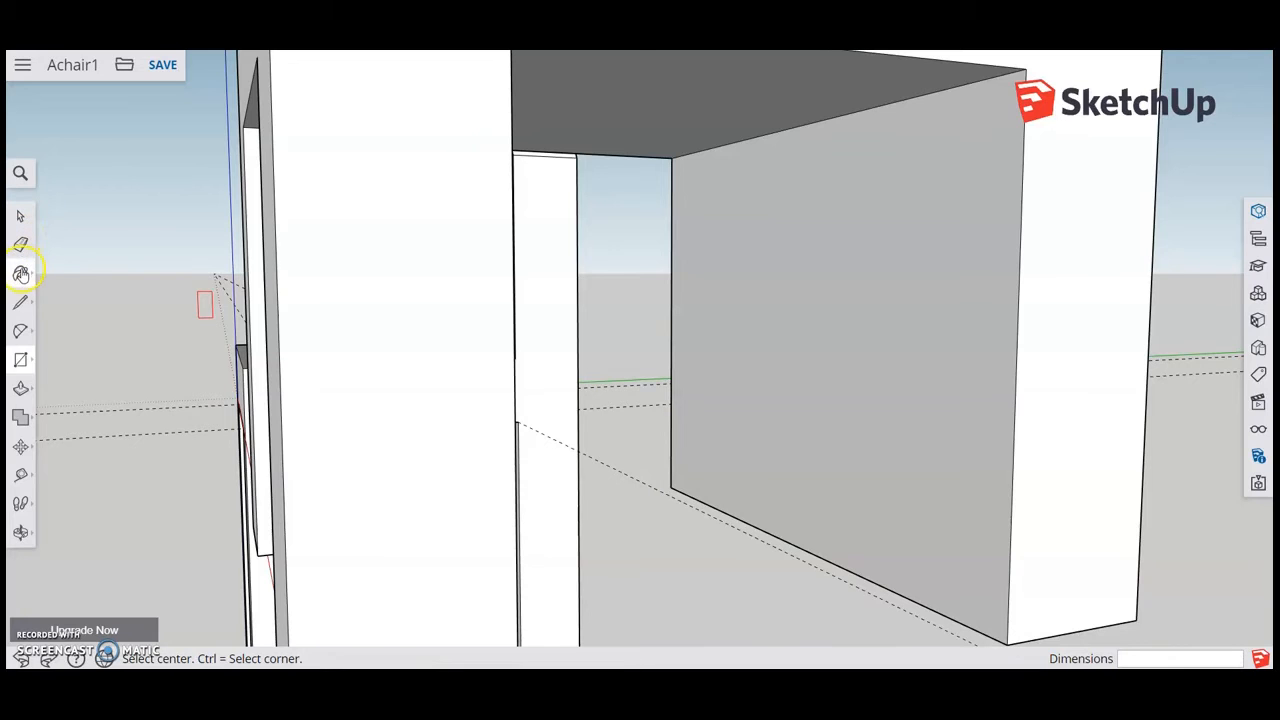
{"action": "left_click", "coordinate": [22, 364]}
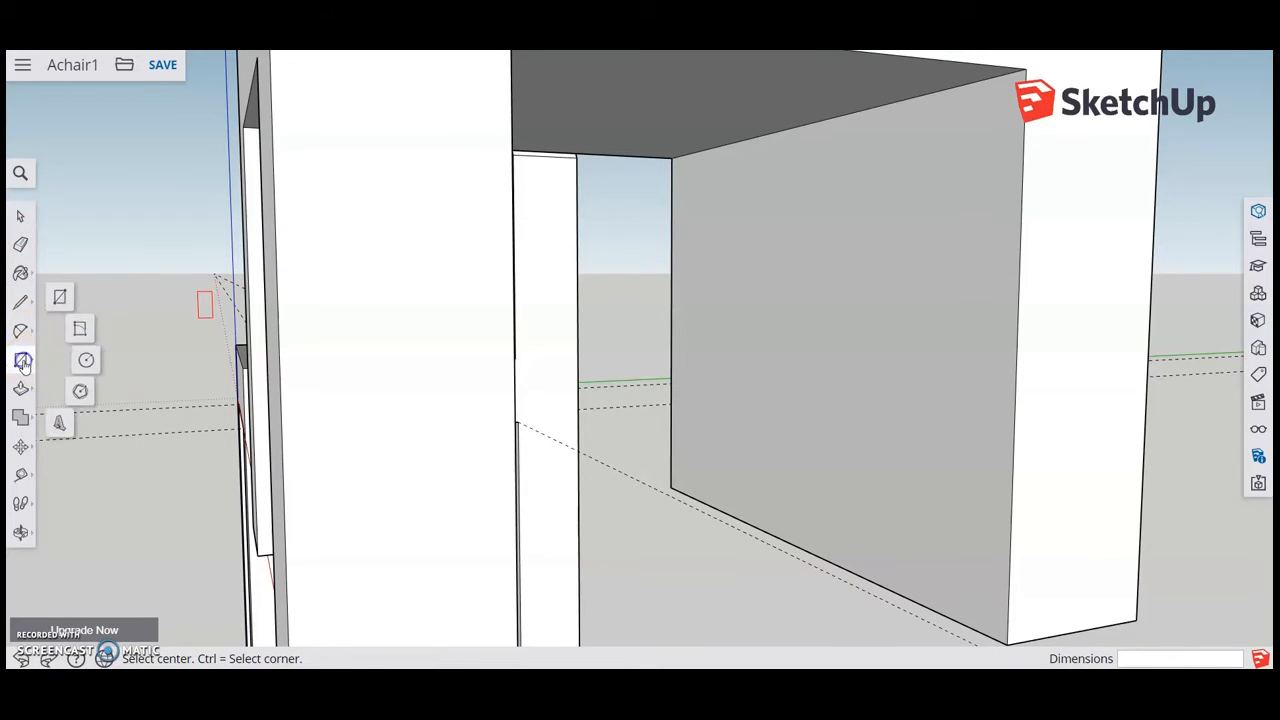
{"action": "left_click", "coordinate": [17, 218]}
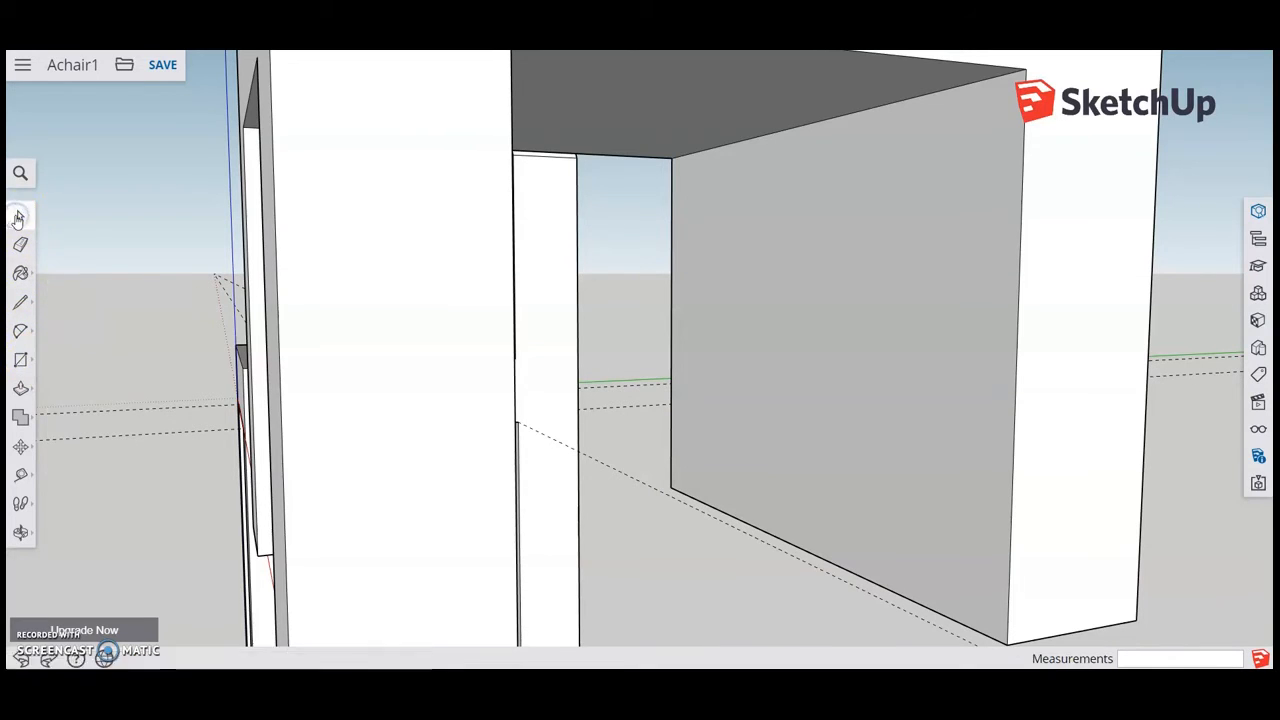
{"action": "left_click", "coordinate": [20, 362]}
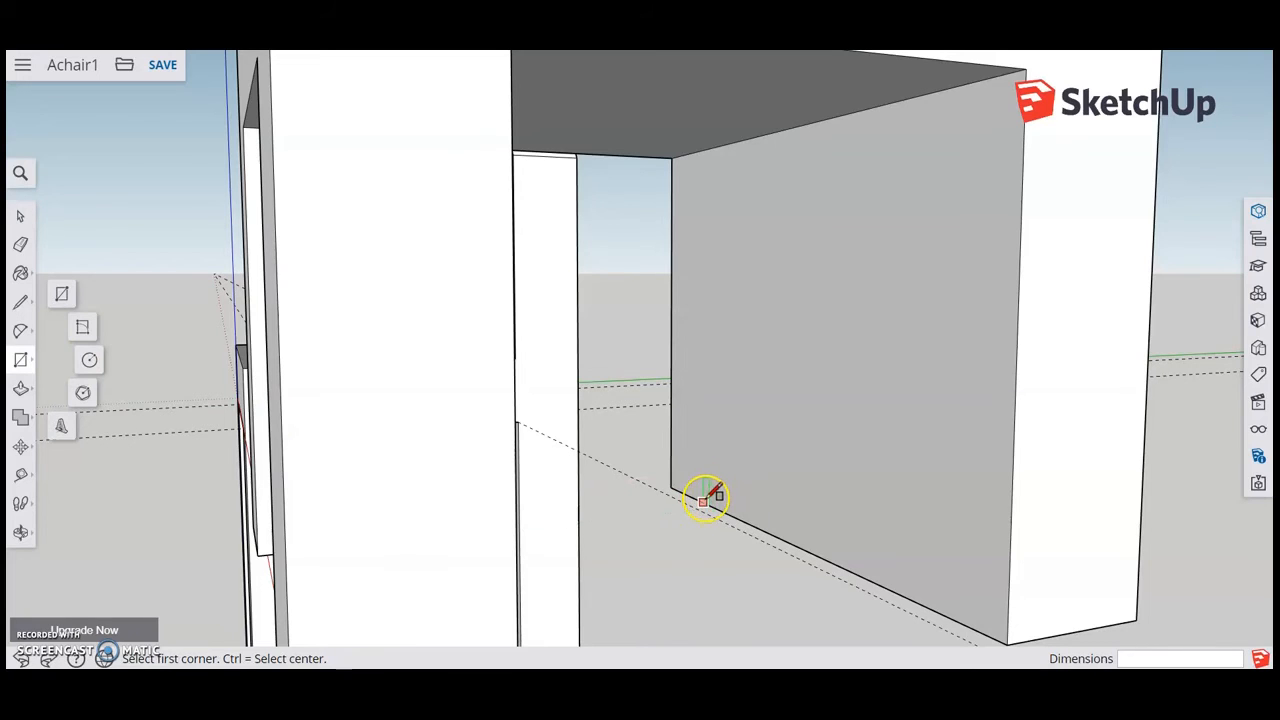
{"action": "left_click_drag", "start_coordinate": [705, 497], "coordinate": [955, 177]}
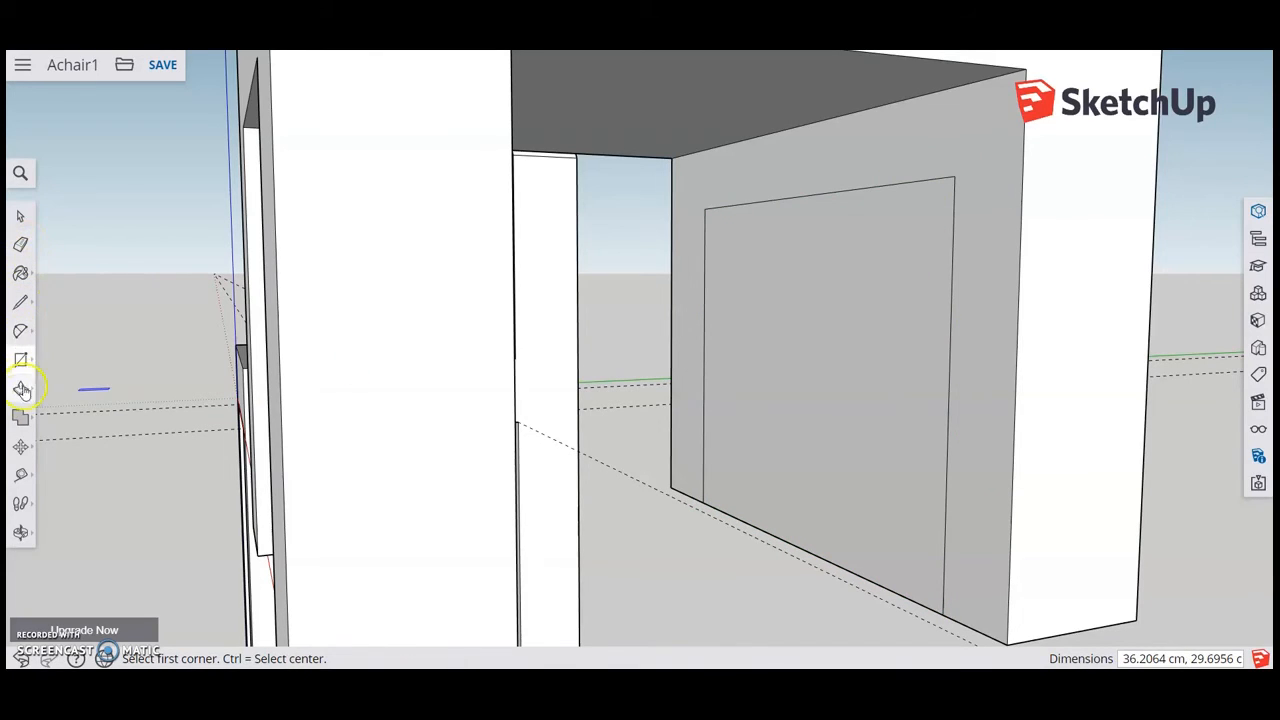
Push the back panel's rectangle about 11.27 cm through the panel to separate the two back legs
{"action": "left_click", "coordinate": [20, 390]}
{"action": "middle_click_drag", "start_coordinate": [806, 563], "coordinate": [623, 417]}
{"action": "left_click", "coordinate": [628, 418]}
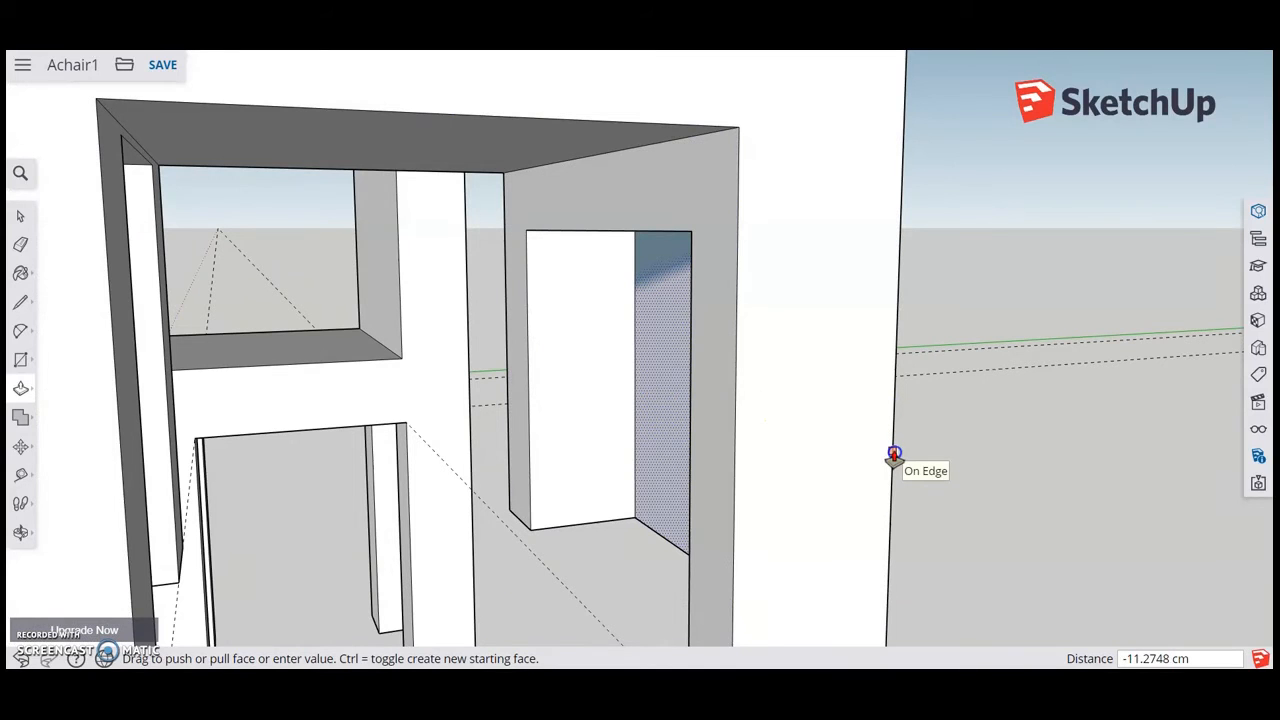
{"action": "left_click", "coordinate": [894, 455]}
Push the inner side face of one thick front leg inward about 5.9 cm to make the leg narrower
{"action": "middle_click_drag", "start_coordinate": [1000, 434], "coordinate": [905, 360]}
{"action": "scroll", "coordinate": [1116, 470], "scroll_direction": "down", "scroll_amount": 10}
{"action": "middle_click_drag", "start_coordinate": [889, 457], "coordinate": [1066, 380]}
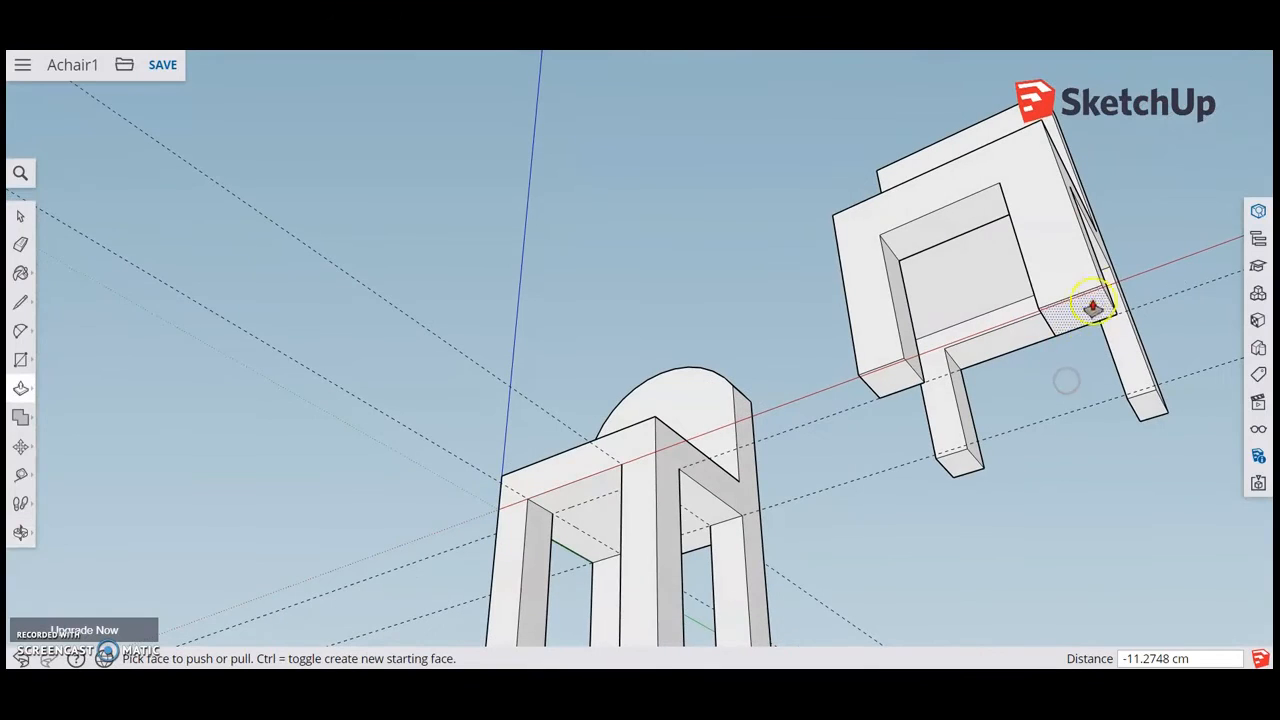
{"action": "scroll", "coordinate": [1113, 318], "scroll_direction": "up", "scroll_amount": 5}
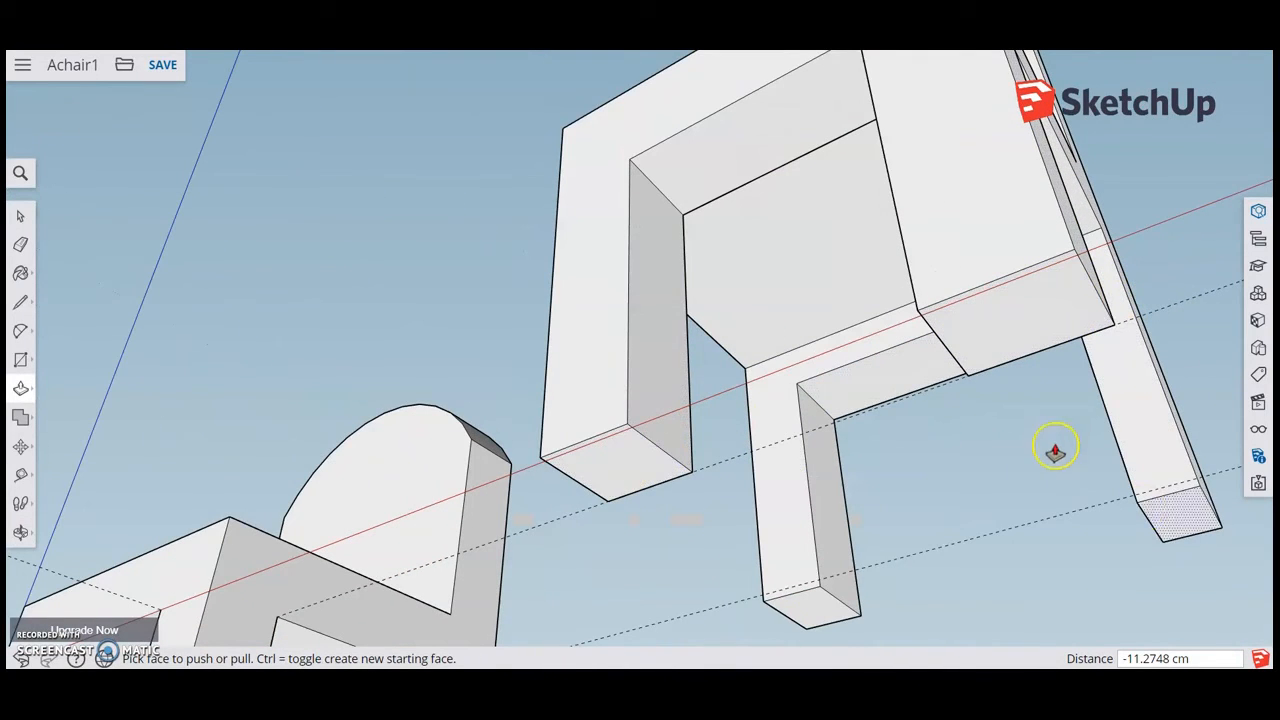
{"action": "middle_click_drag", "start_coordinate": [692, 530], "coordinate": [901, 473]}
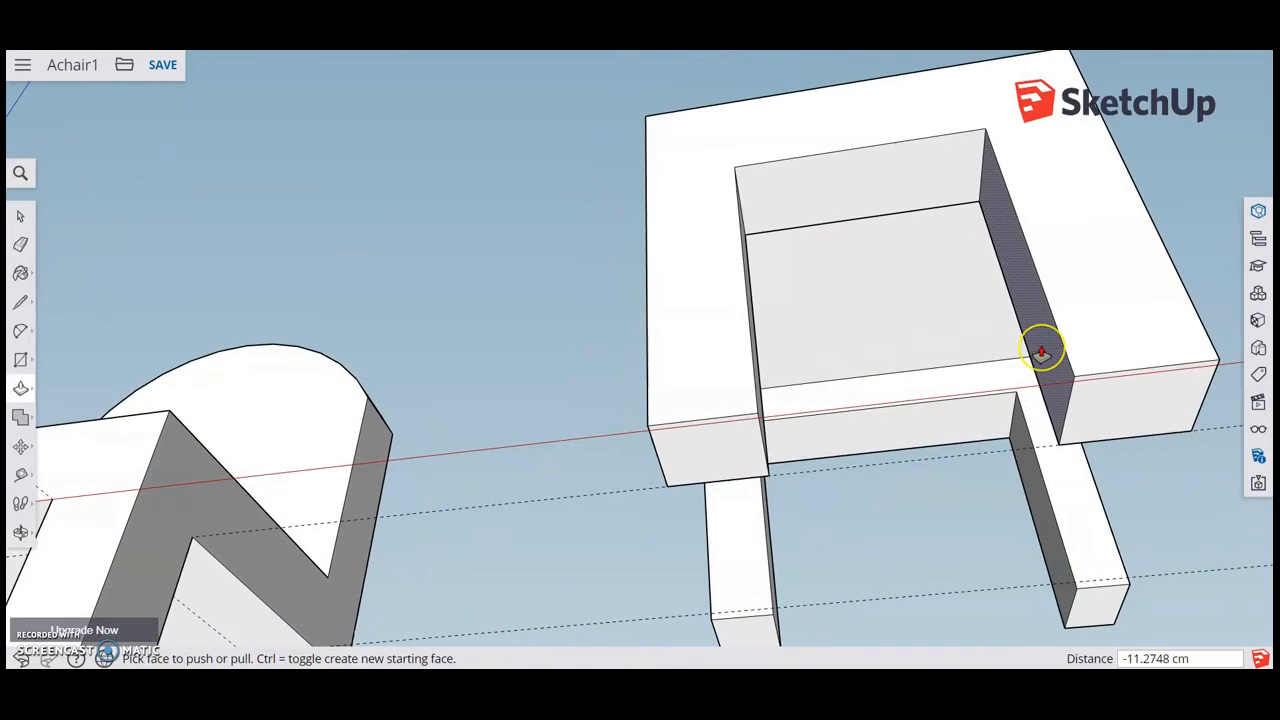
{"action": "left_click_drag", "start_coordinate": [1041, 354], "coordinate": [1055, 530]}
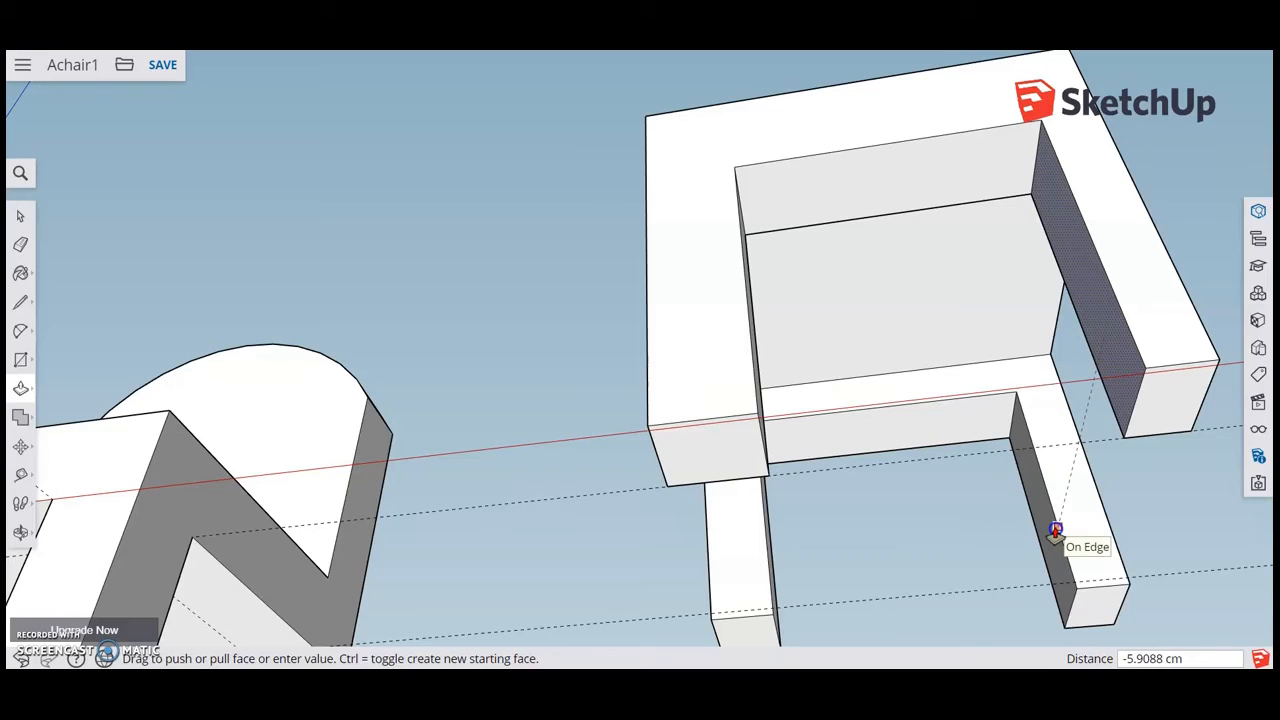
{"action": "left_click_drag", "start_coordinate": [1055, 530], "coordinate": [1057, 535]}
Push the inner side face of the other front leg inward about 2.5 cm to make it narrower too
{"action": "middle_click_drag", "start_coordinate": [1089, 509], "coordinate": [871, 509]}
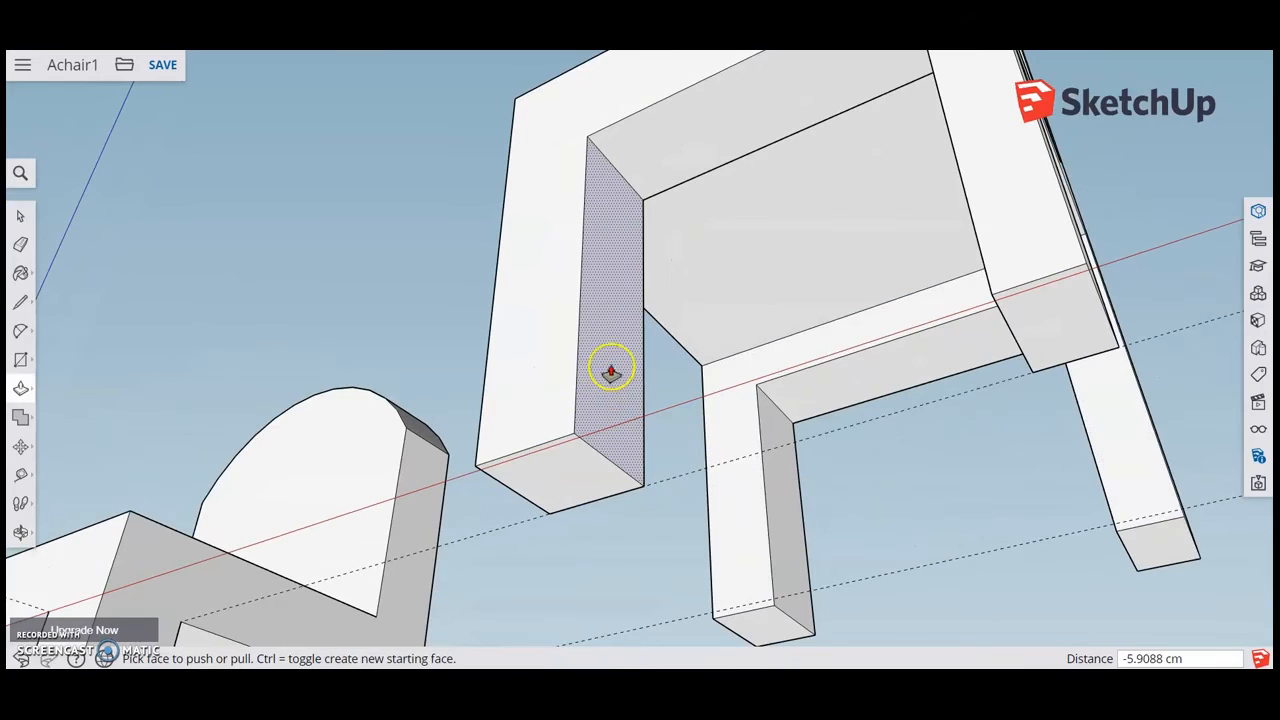
{"action": "left_click_drag", "start_coordinate": [613, 376], "coordinate": [771, 566]}
{"action": "middle_click_drag", "start_coordinate": [611, 486], "coordinate": [476, 350]}
{"action": "scroll", "coordinate": [742, 390], "scroll_direction": "down", "scroll_amount": 6}
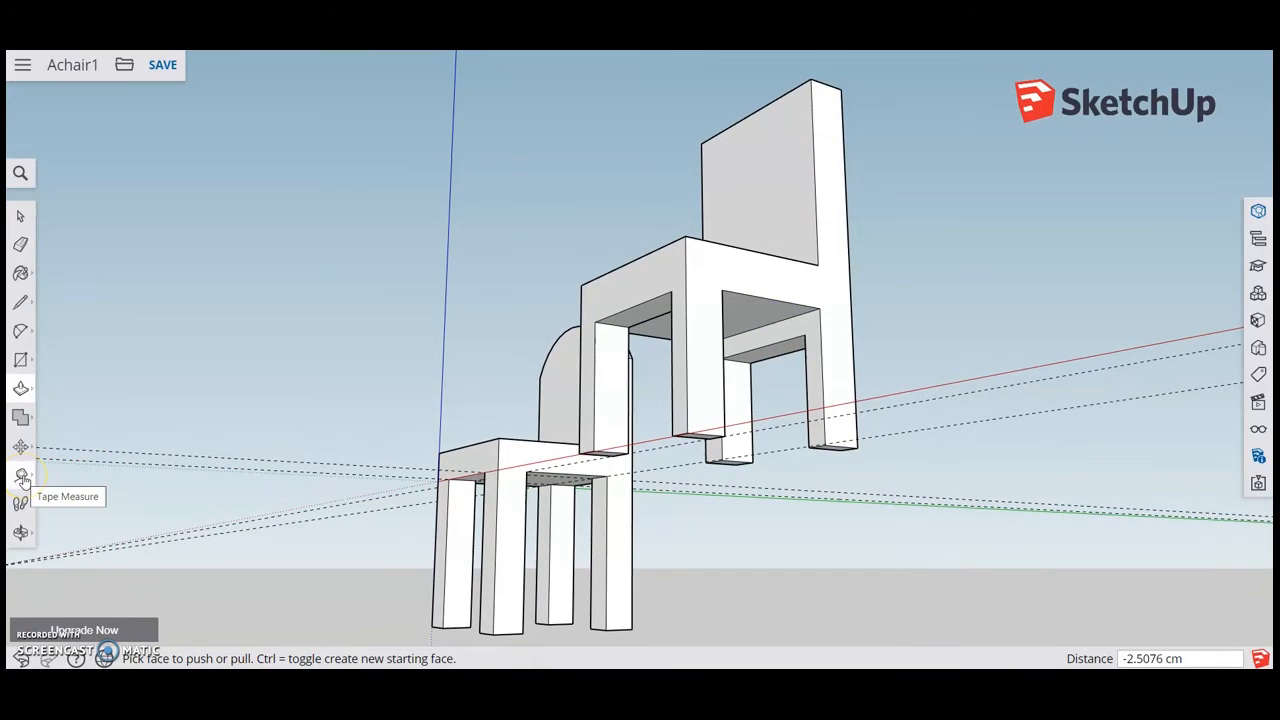
Check the bottom edge of the second chair's front leg with the Tape Measure and inspect the legs from below
{"action": "left_click", "coordinate": [22, 477]}
{"action": "middle_click_drag", "start_coordinate": [716, 452], "coordinate": [776, 293]}
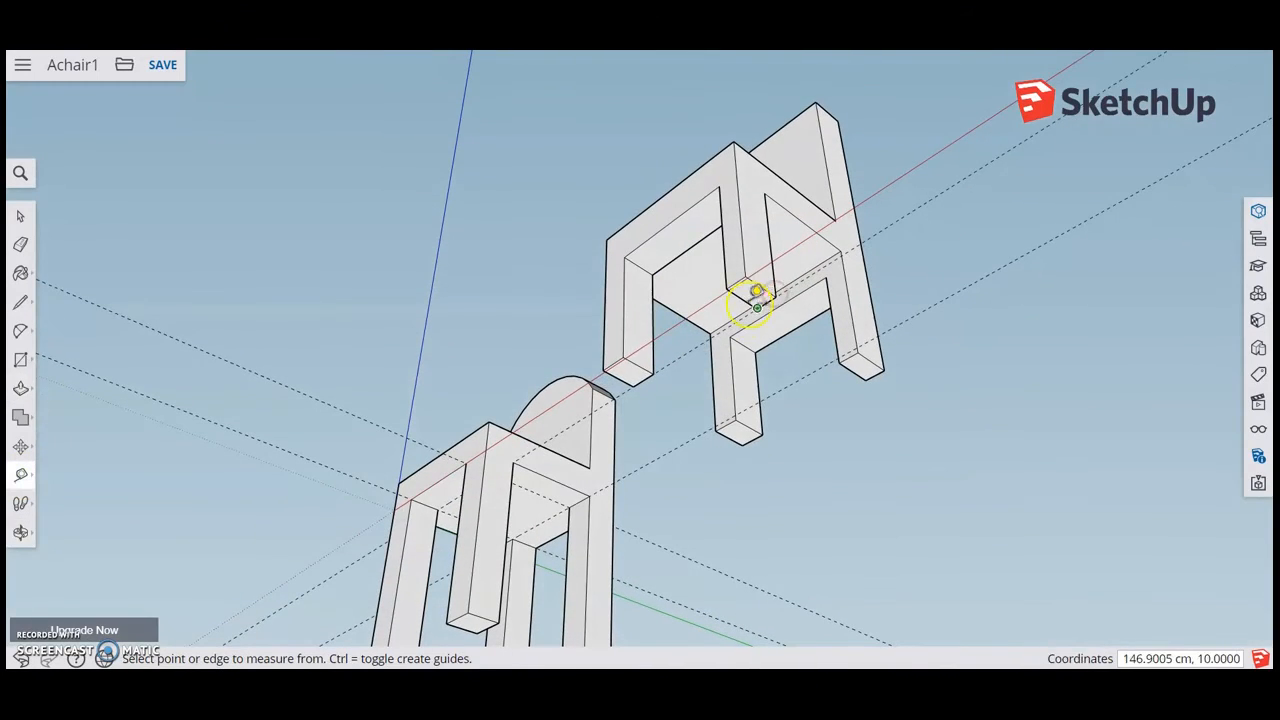
{"action": "scroll", "coordinate": [645, 374], "scroll_direction": "down", "scroll_amount": 2}
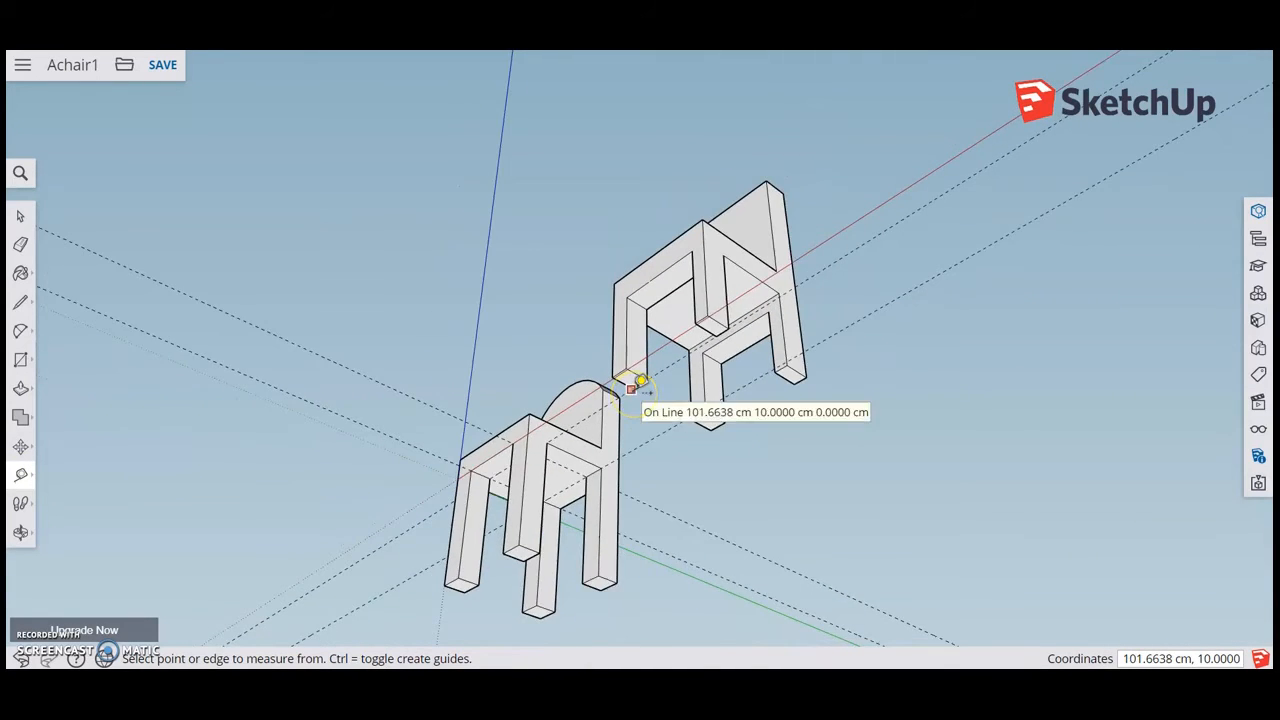
{"action": "scroll", "coordinate": [640, 375], "scroll_direction": "up", "scroll_amount": 5}
{"action": "scroll", "coordinate": [645, 370], "scroll_direction": "up", "scroll_amount": 2}
{"action": "left_click", "coordinate": [684, 350]}
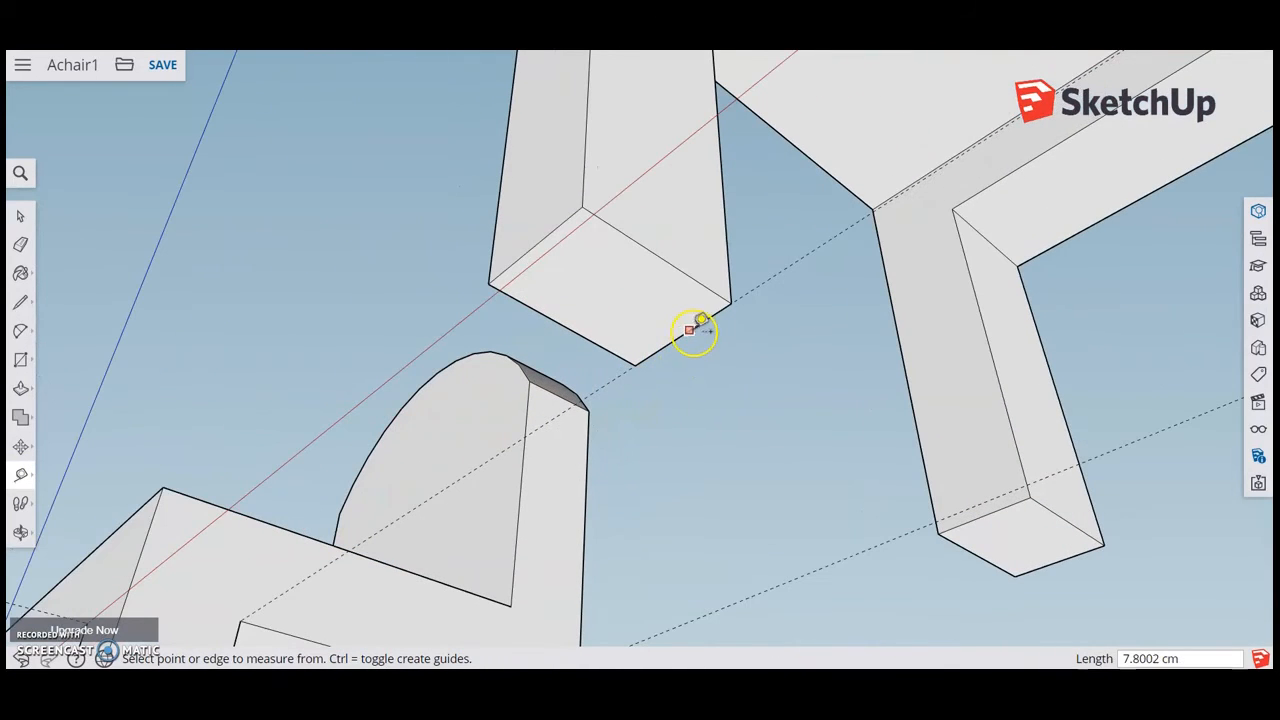
{"action": "left_click", "coordinate": [699, 324]}
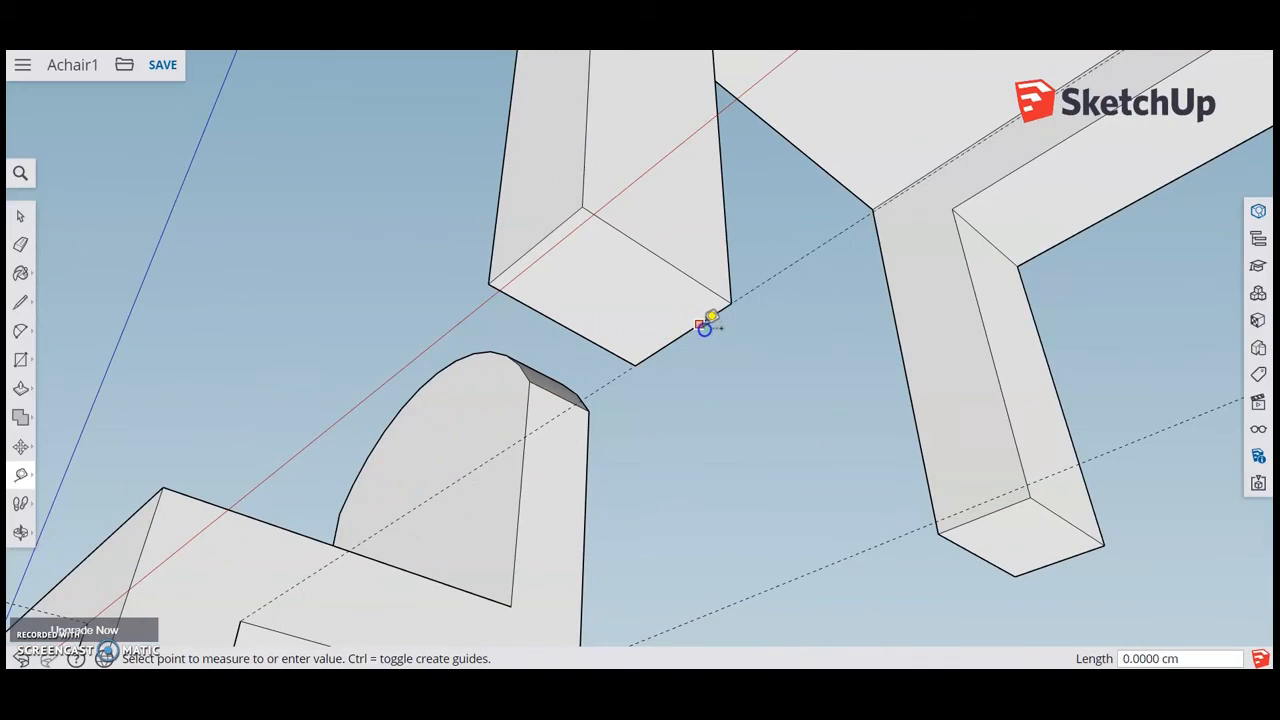
{"action": "left_click", "coordinate": [701, 326]}
{"action": "scroll", "coordinate": [703, 328], "scroll_direction": "down", "scroll_amount": 6}
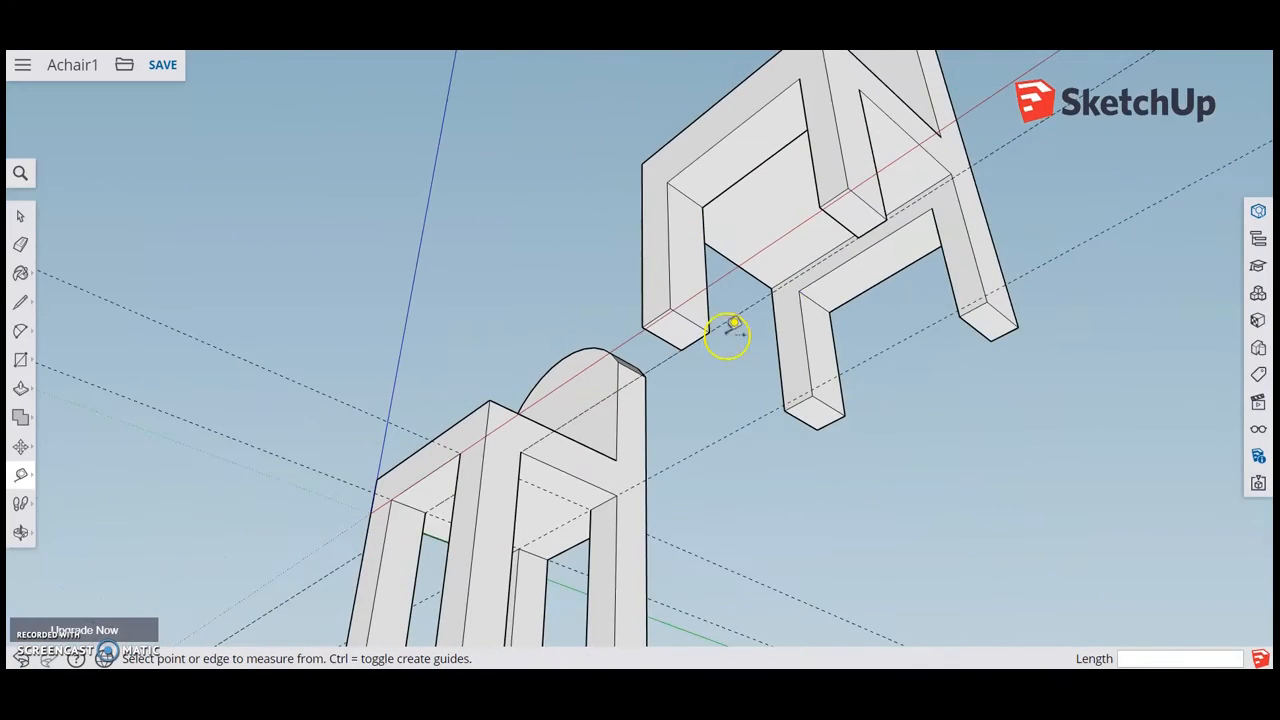
{"action": "middle_click_drag", "start_coordinate": [931, 217], "coordinate": [651, 315]}
{"action": "scroll", "coordinate": [543, 306], "scroll_direction": "down", "scroll_amount": 5}
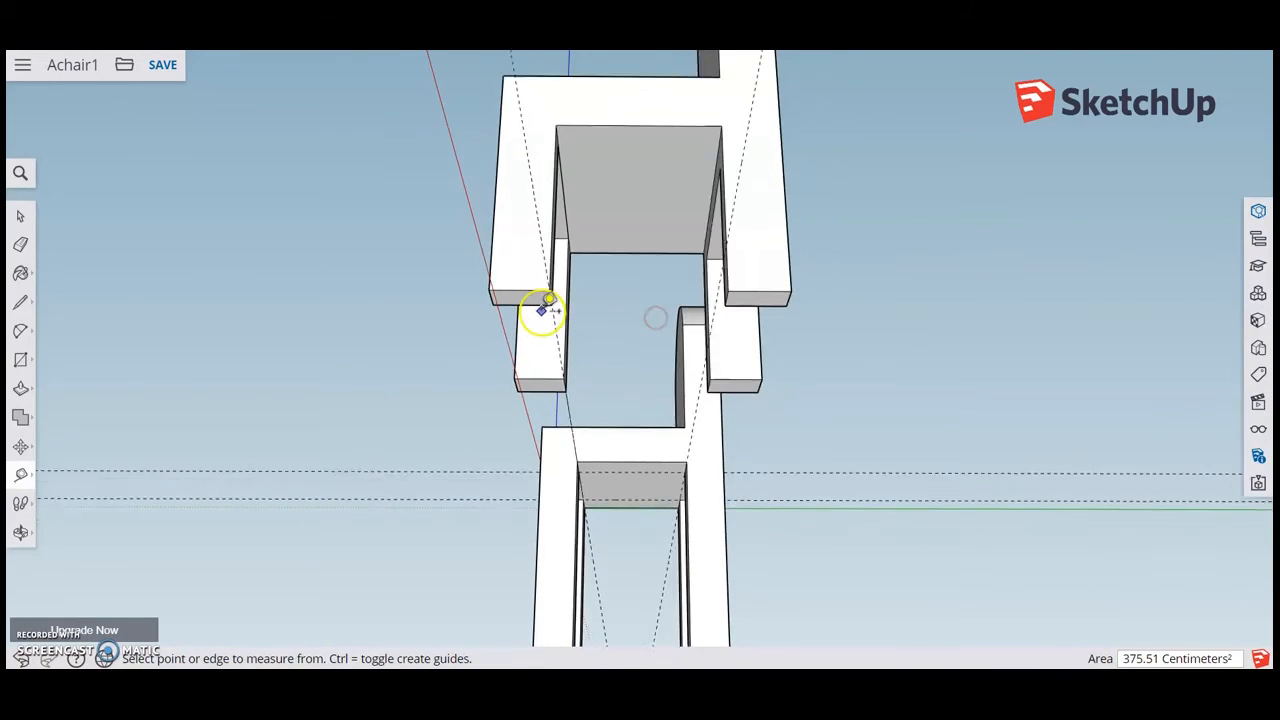
Draw a 2 Point Arc with a bulge of about 10.5 cm between the side edges of the taller backrest, near its top
{"action": "middle_click_drag", "start_coordinate": [537, 314], "coordinate": [902, 585]}
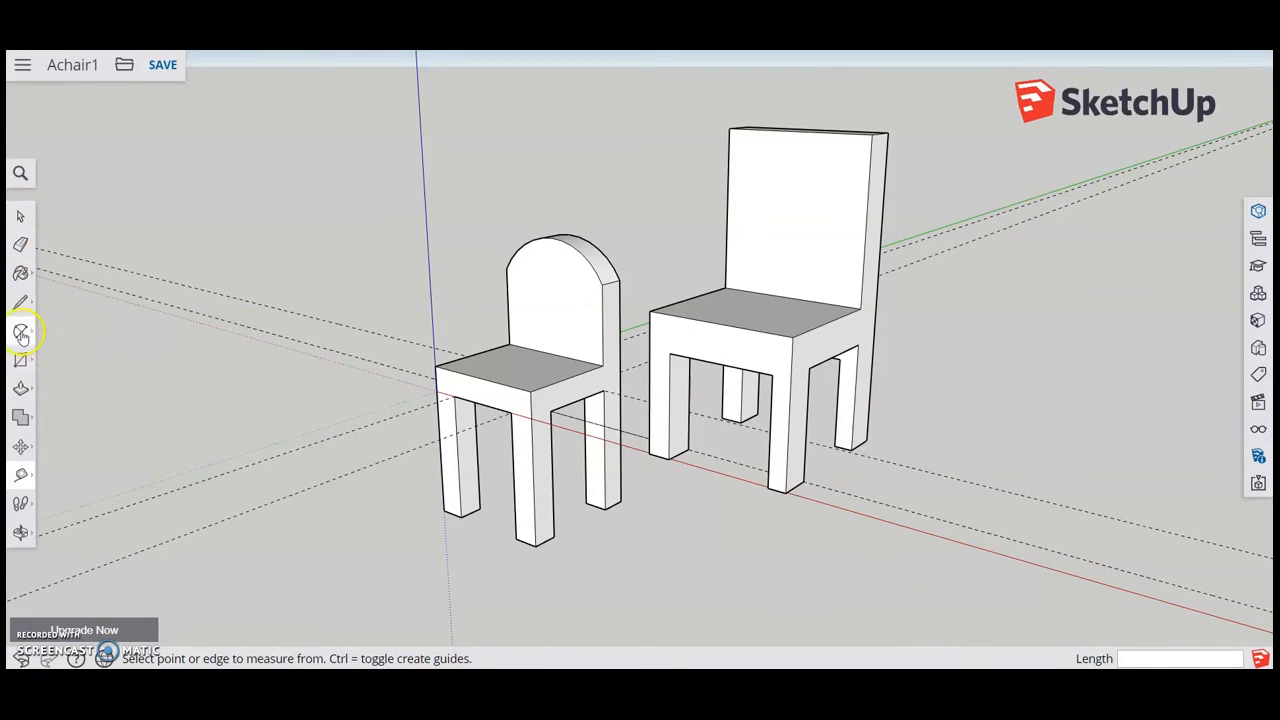
{"action": "left_click", "coordinate": [21, 335]}
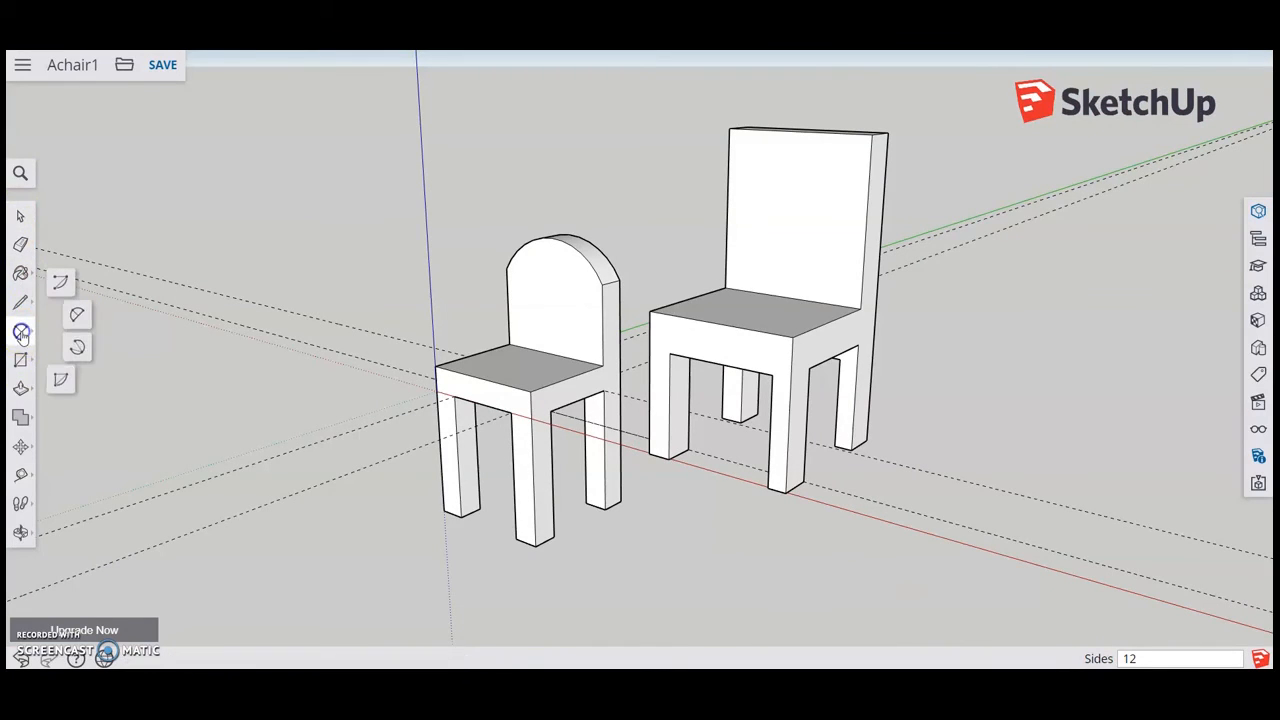
{"action": "left_click", "coordinate": [90, 318]}
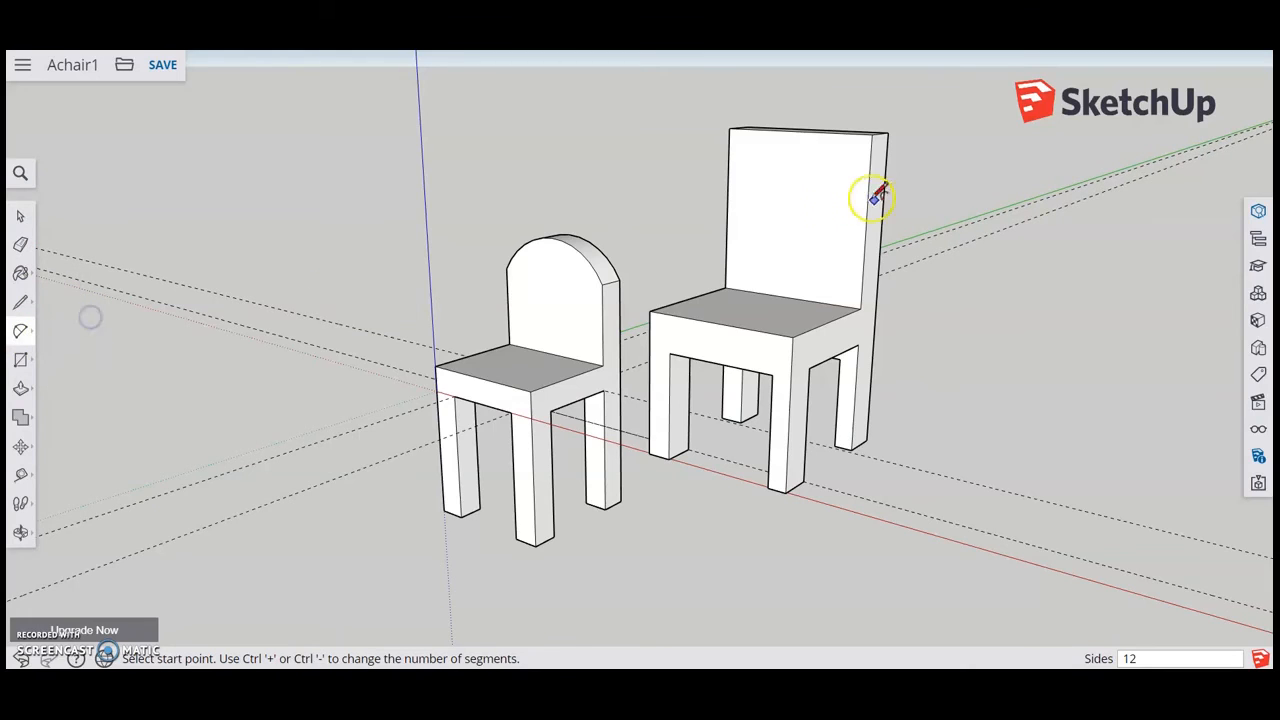
{"action": "left_click", "coordinate": [728, 166]}
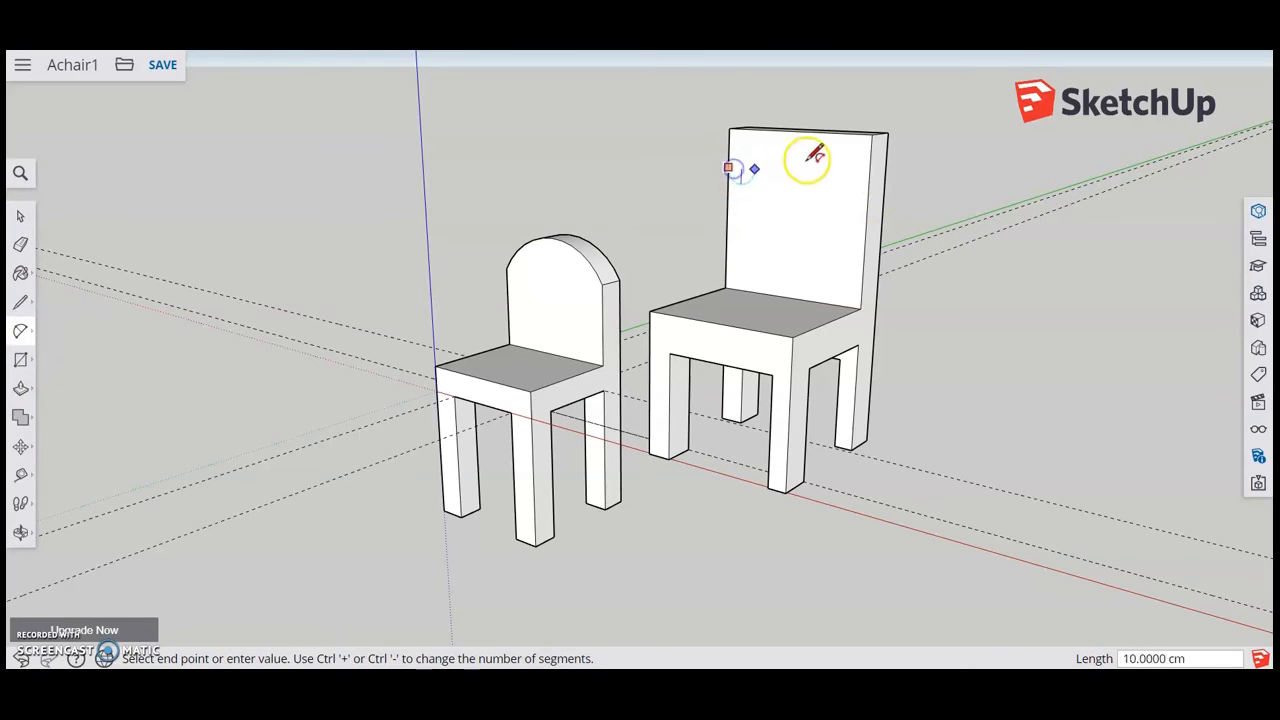
{"action": "left_click", "coordinate": [870, 167]}
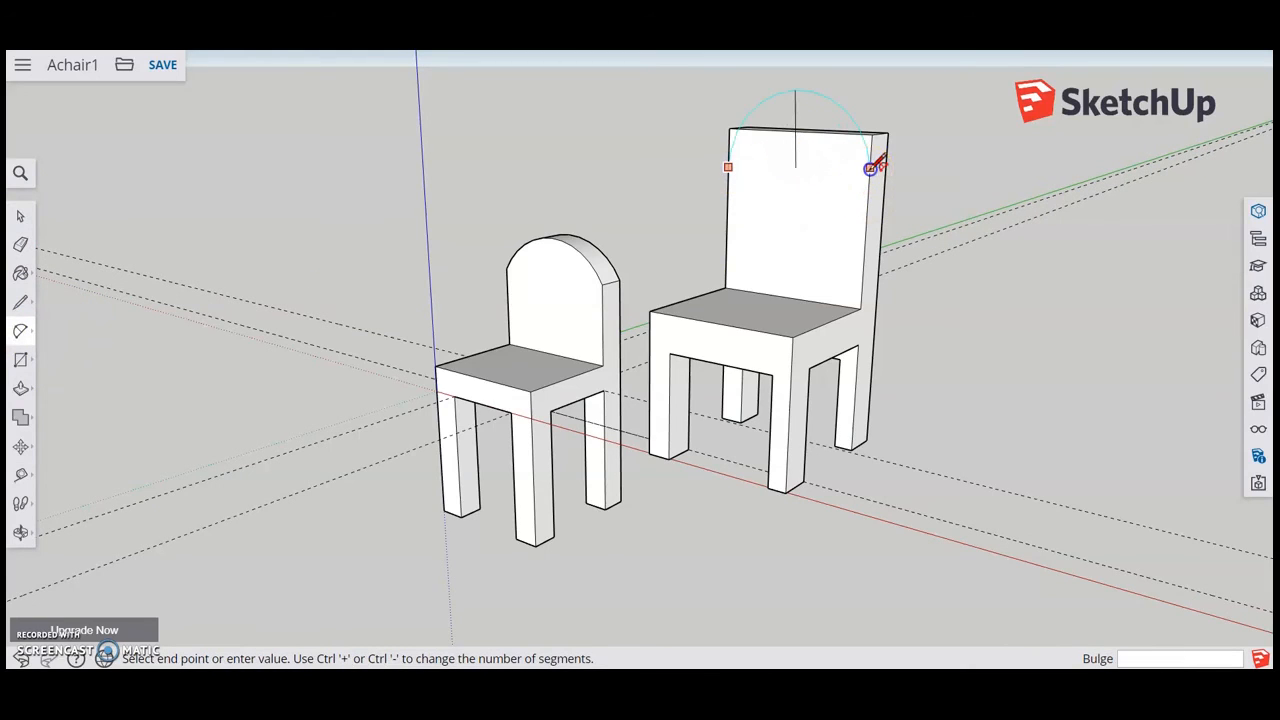
{"action": "left_click", "coordinate": [829, 131]}
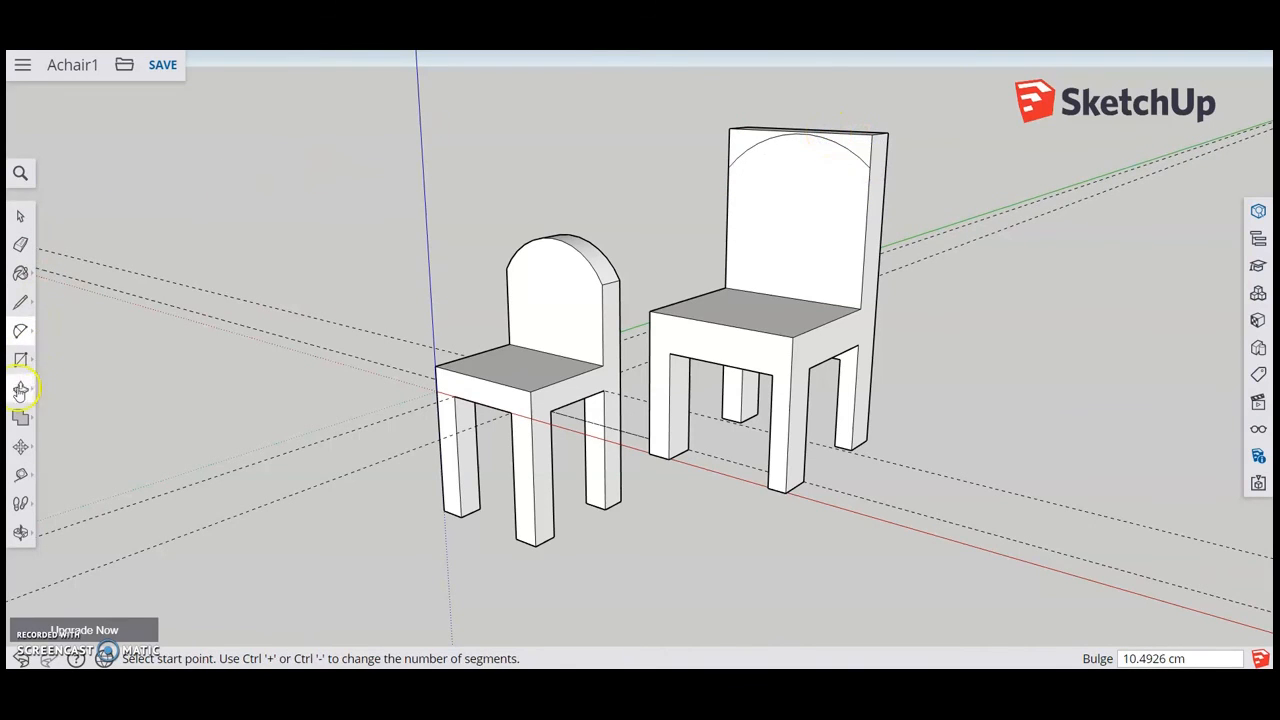
Push the corner area above the arc about 11.27 cm through the backrest to round its top
{"action": "left_click", "coordinate": [20, 388]}
{"action": "left_click", "coordinate": [851, 142]}
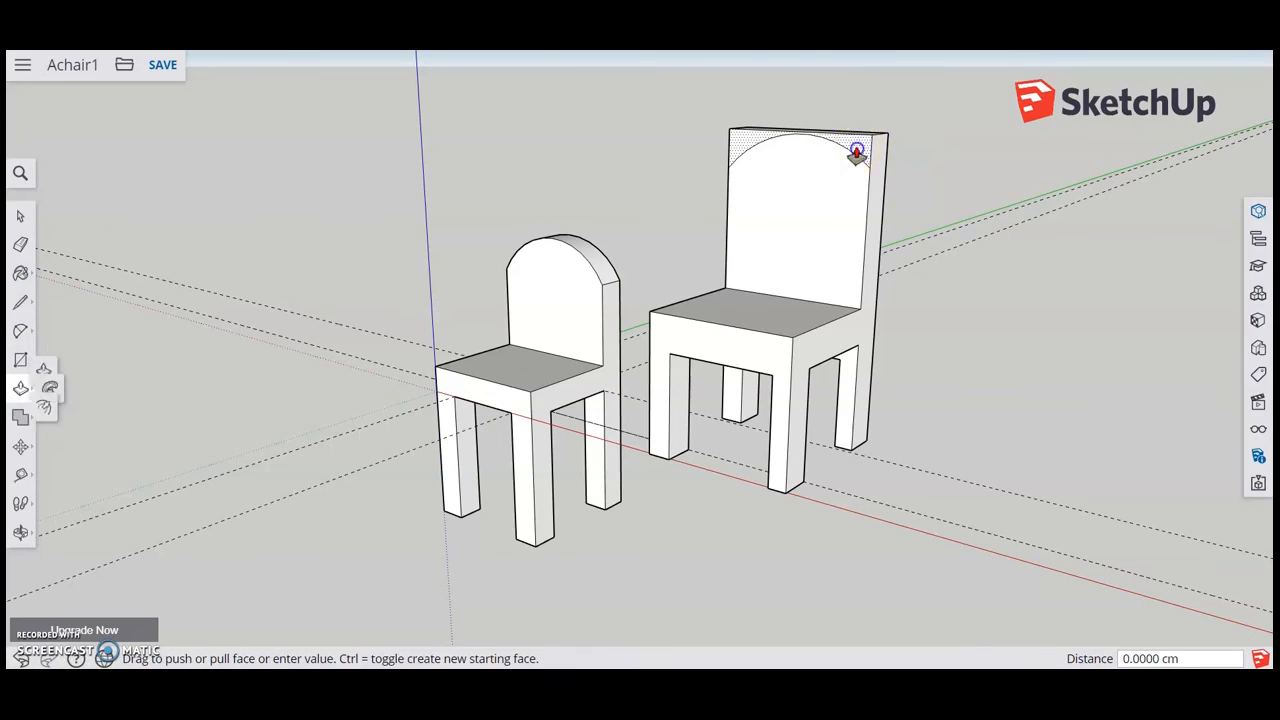
{"action": "left_click", "coordinate": [938, 138]}
{"action": "middle_click_drag", "start_coordinate": [940, 406], "coordinate": [1157, 414]}
{"action": "middle_click_drag", "start_coordinate": [920, 443], "coordinate": [1046, 479]}
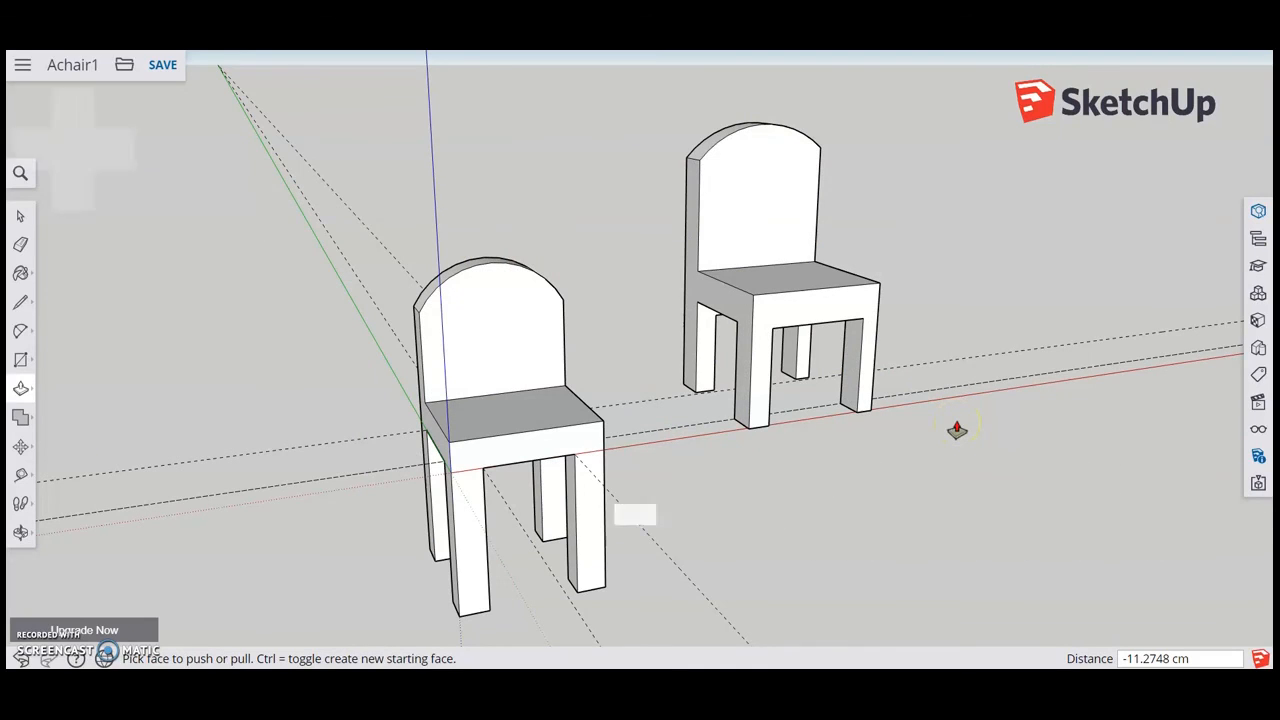
{"action": "mouse_move", "coordinate": [944, 520]}
{"action": "middle_mouse_down"}
{"action": "mouse_move", "coordinate": [808, 517]}
{"action": "mouse_move", "coordinate": [713, 537]}
{"action": "middle_mouse_up"}
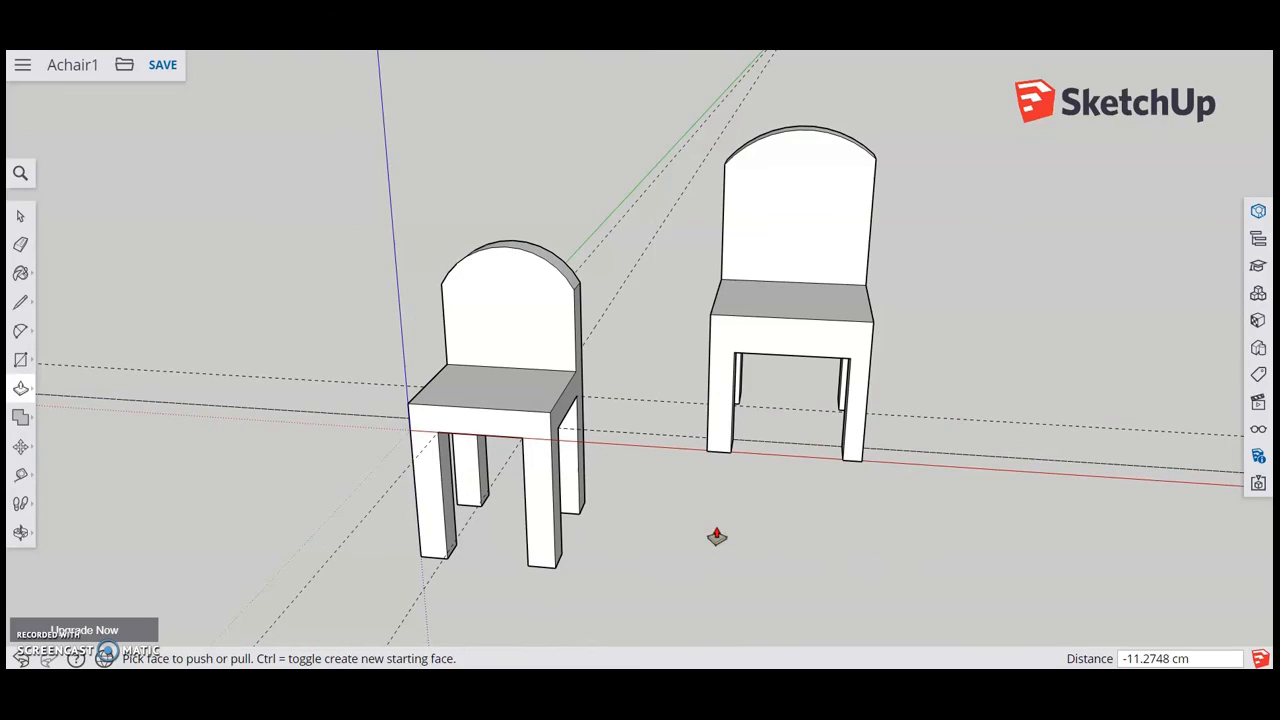